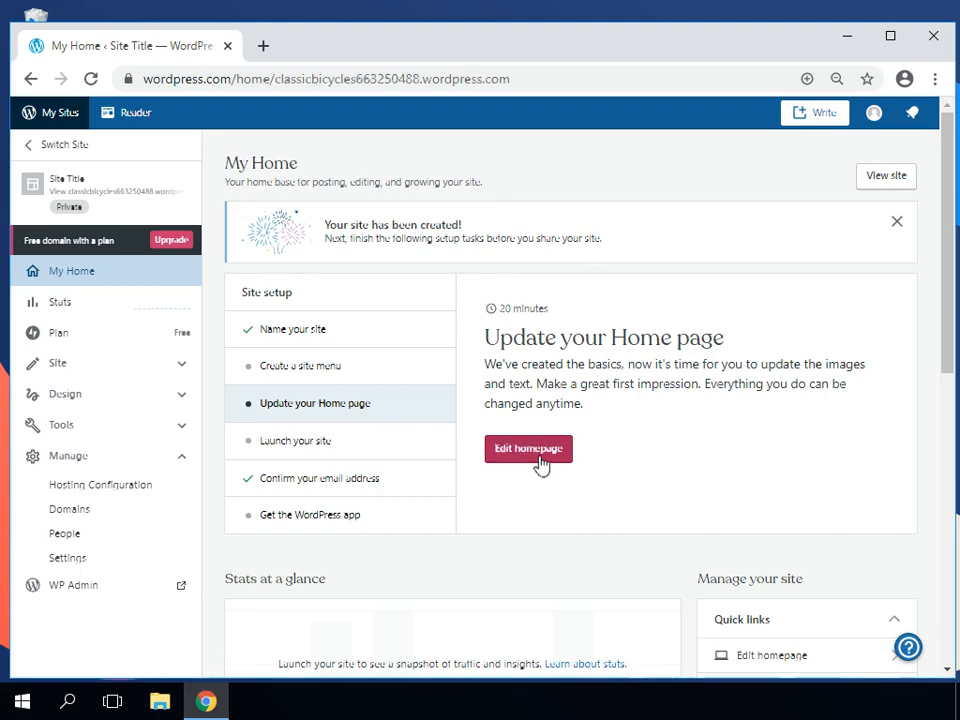
Step: Open the homepage for editing and set its visibility to Private, confirming the private publication
click(540, 464)
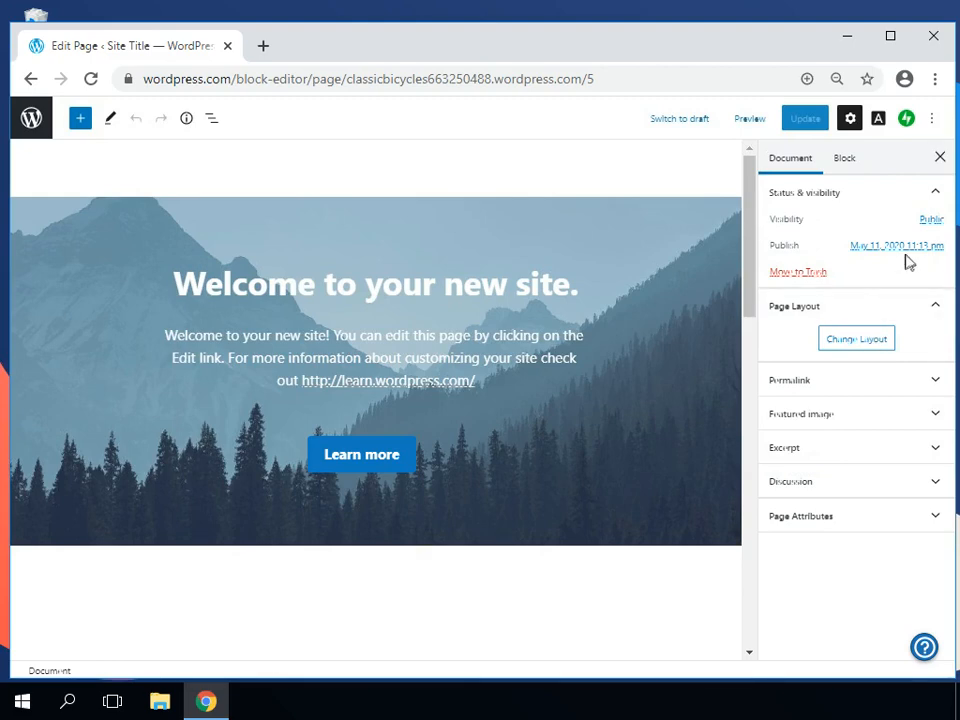
click(930, 220)
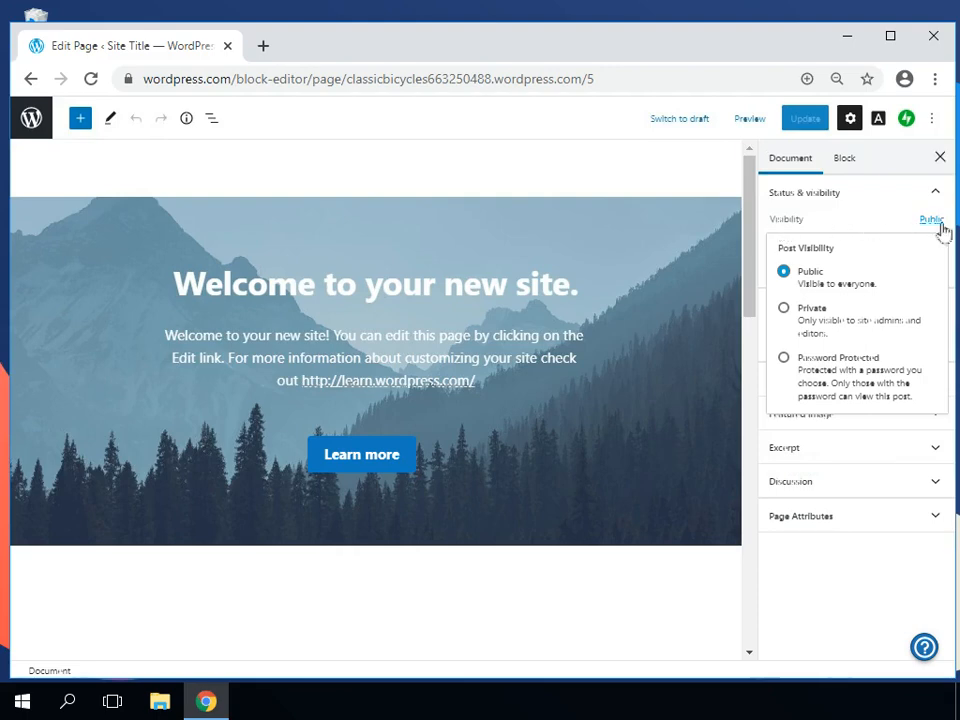
click(783, 309)
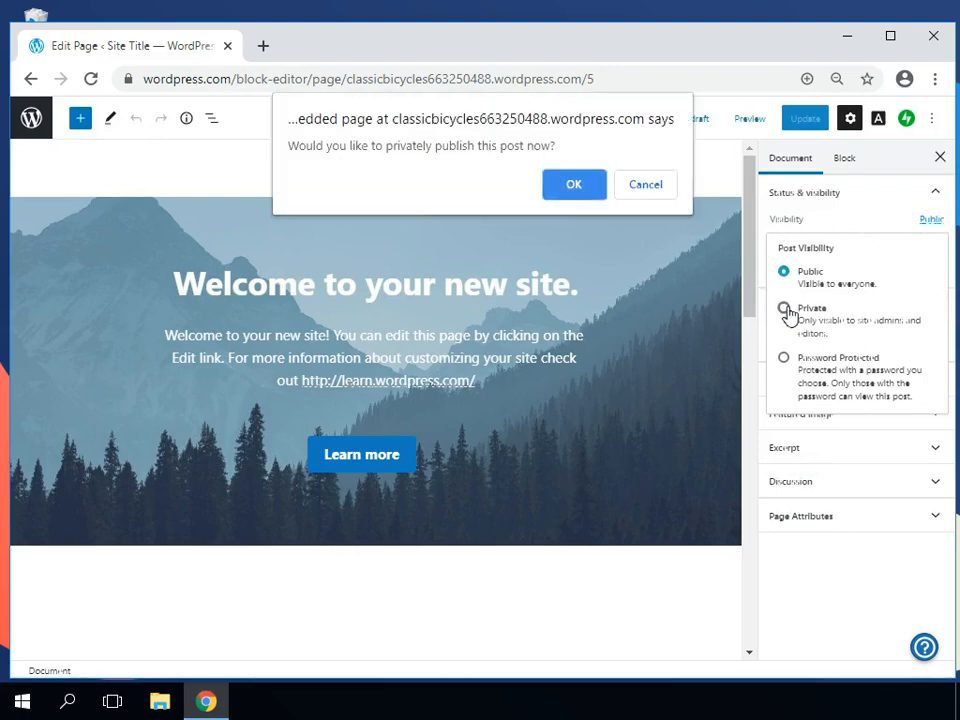
click(570, 188)
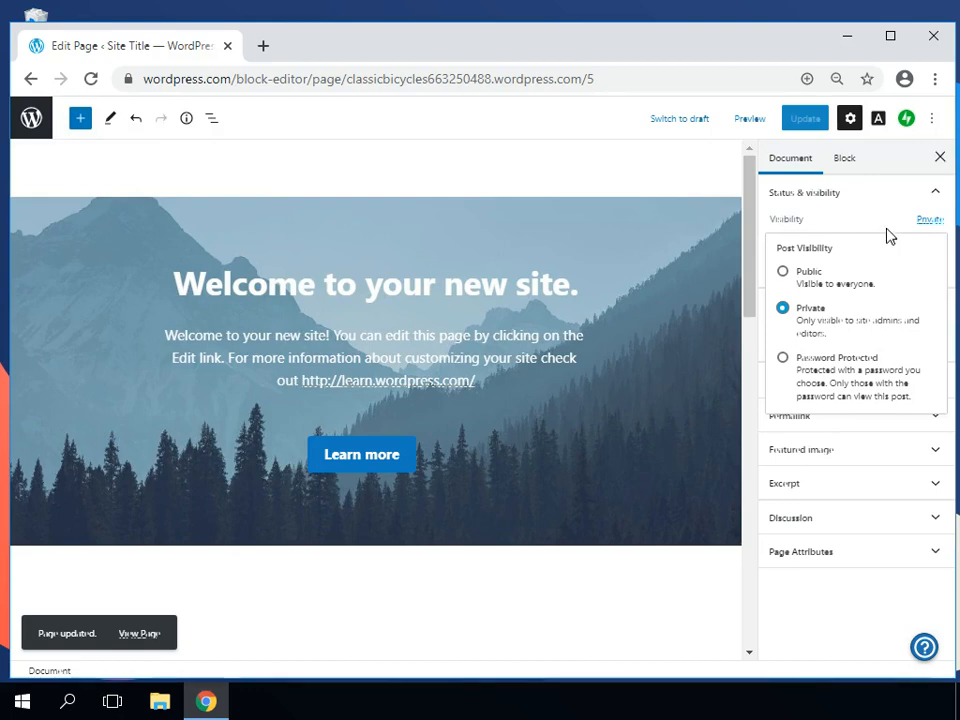
click(713, 251)
click(707, 180)
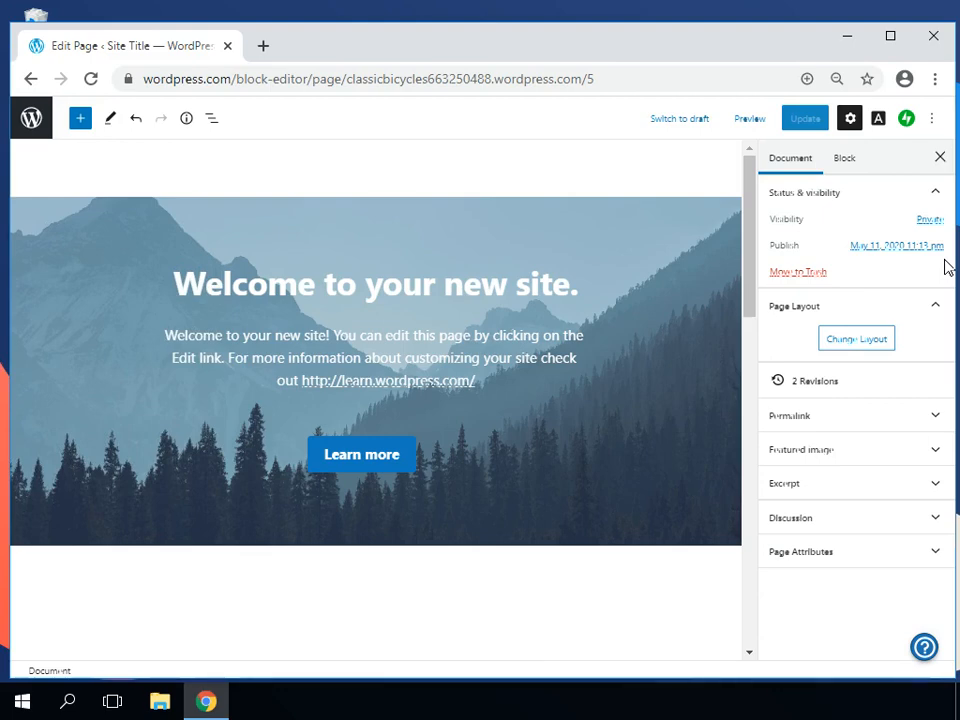
Step: Change the page layout to the Balasana home page layout, overwriting the existing page content
click(872, 348)
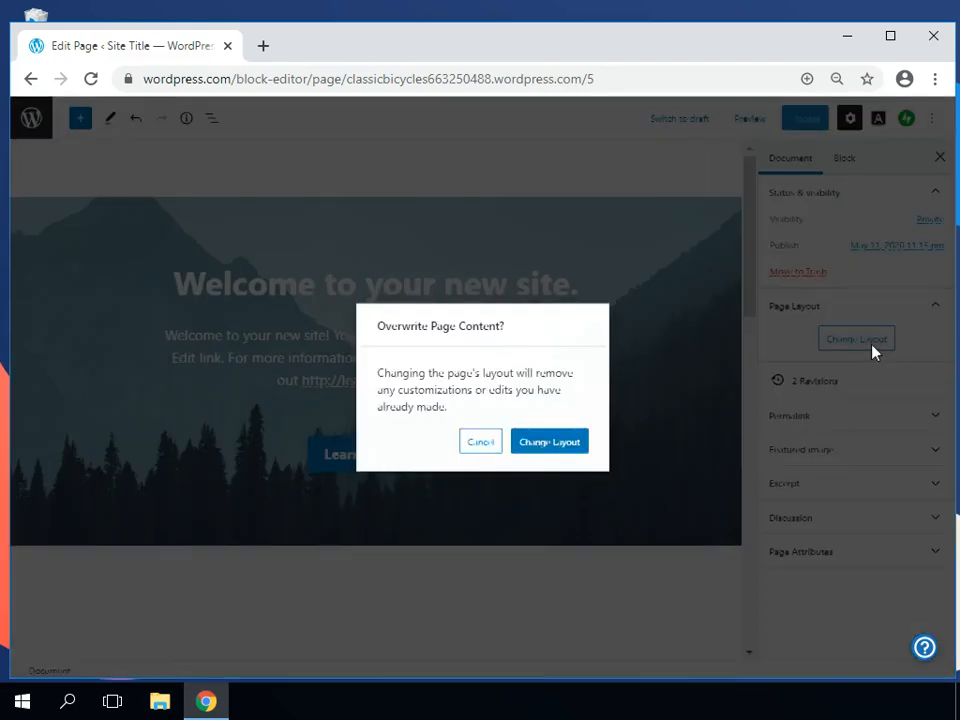
click(545, 445)
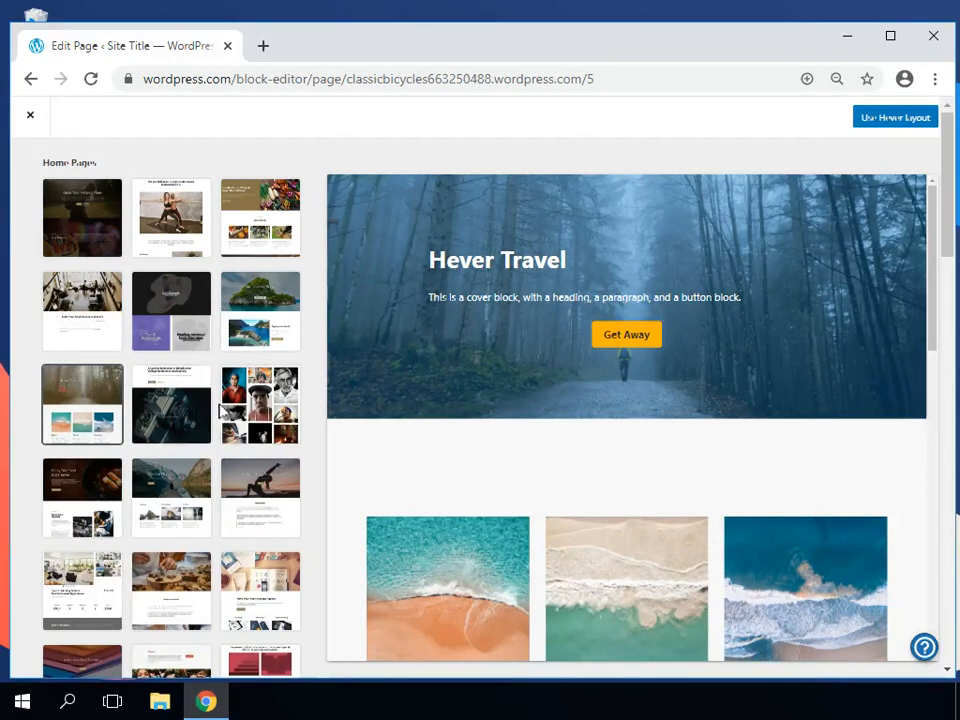
click(168, 232)
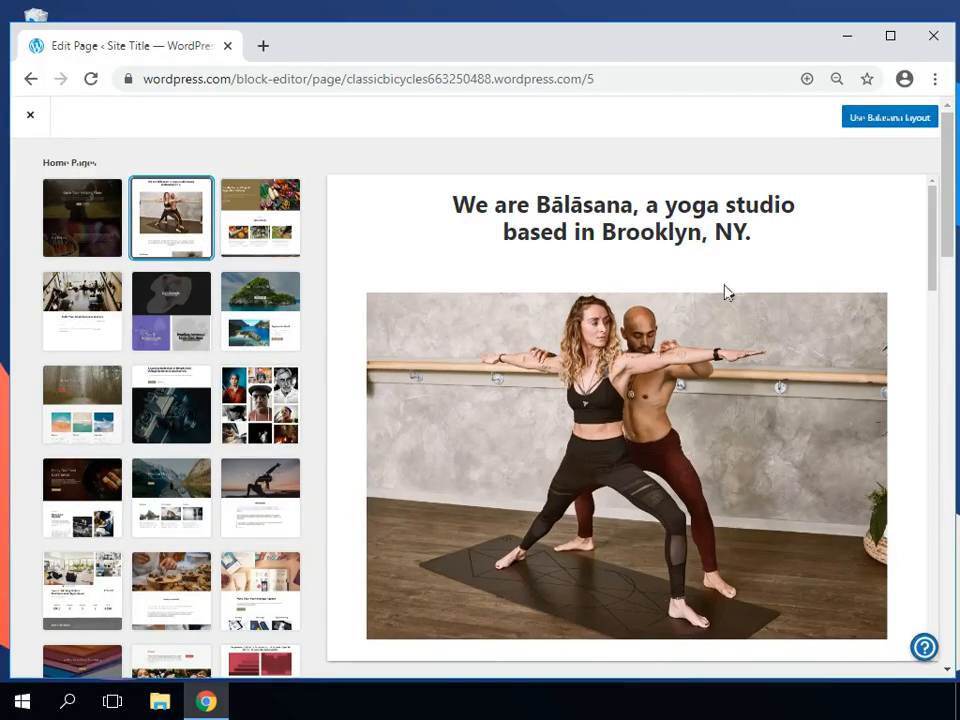
click(883, 120)
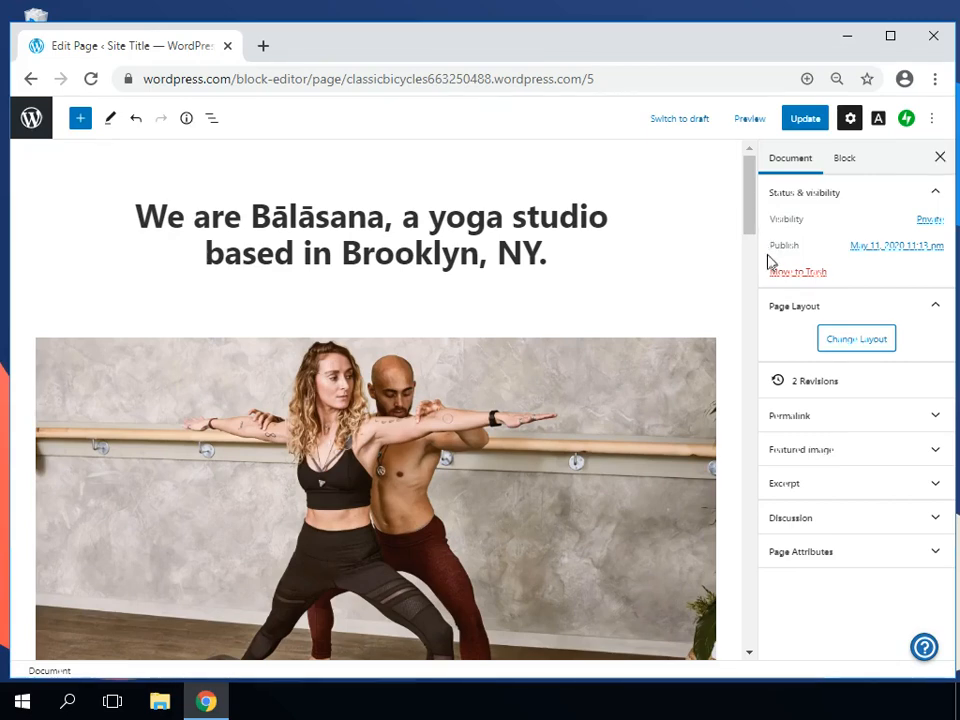
Step: Start setting the page's featured image and search the free photo library for "vintage bicycle"
click(859, 456)
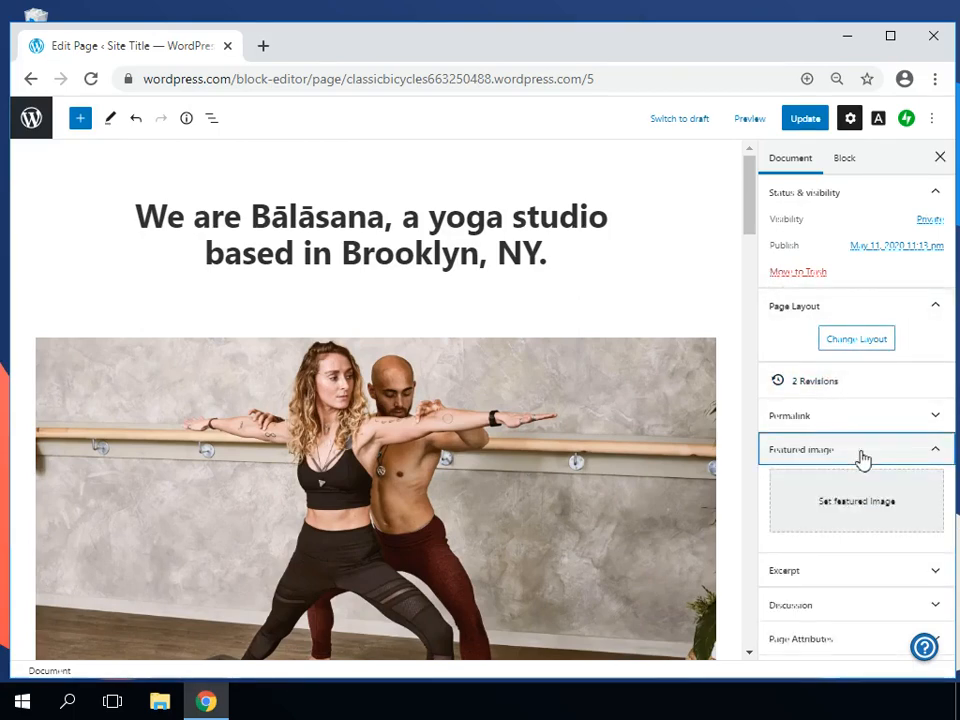
click(853, 498)
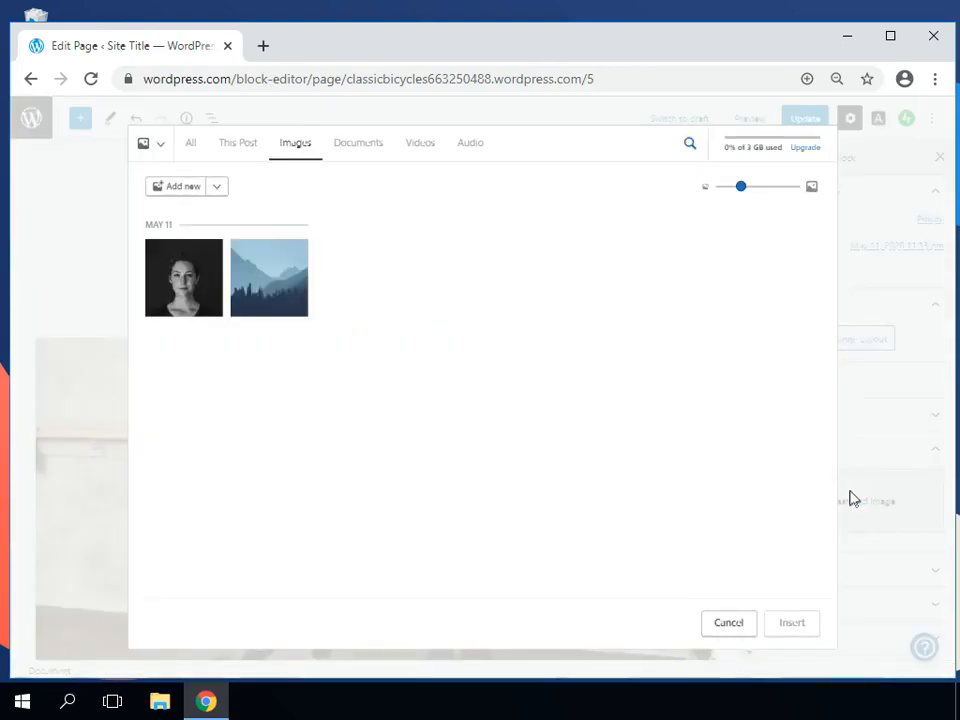
click(161, 147)
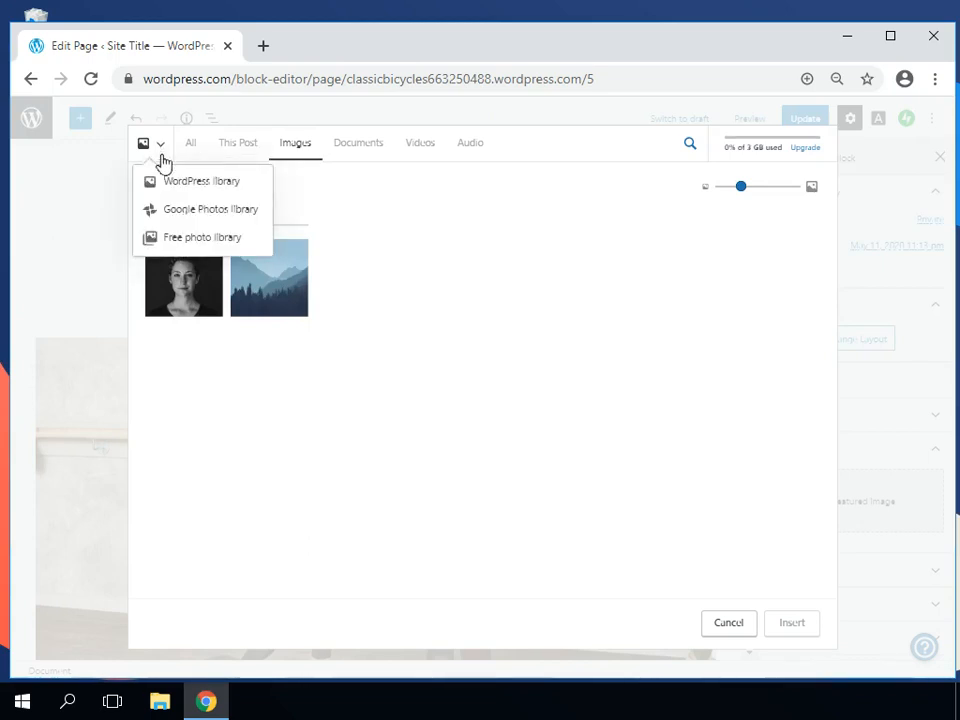
click(185, 240)
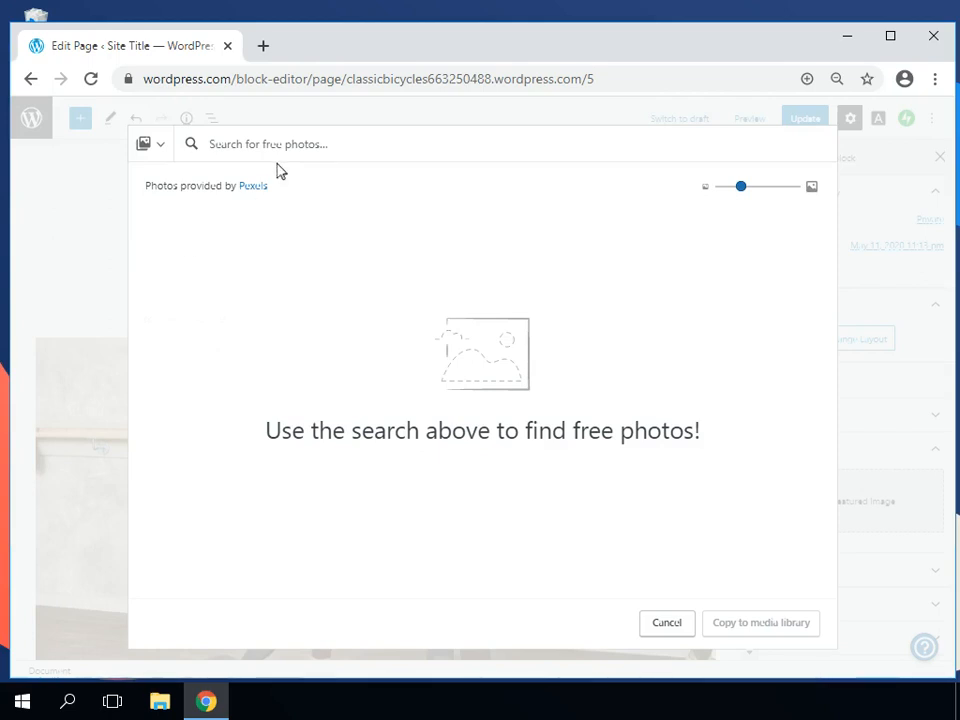
click(299, 143)
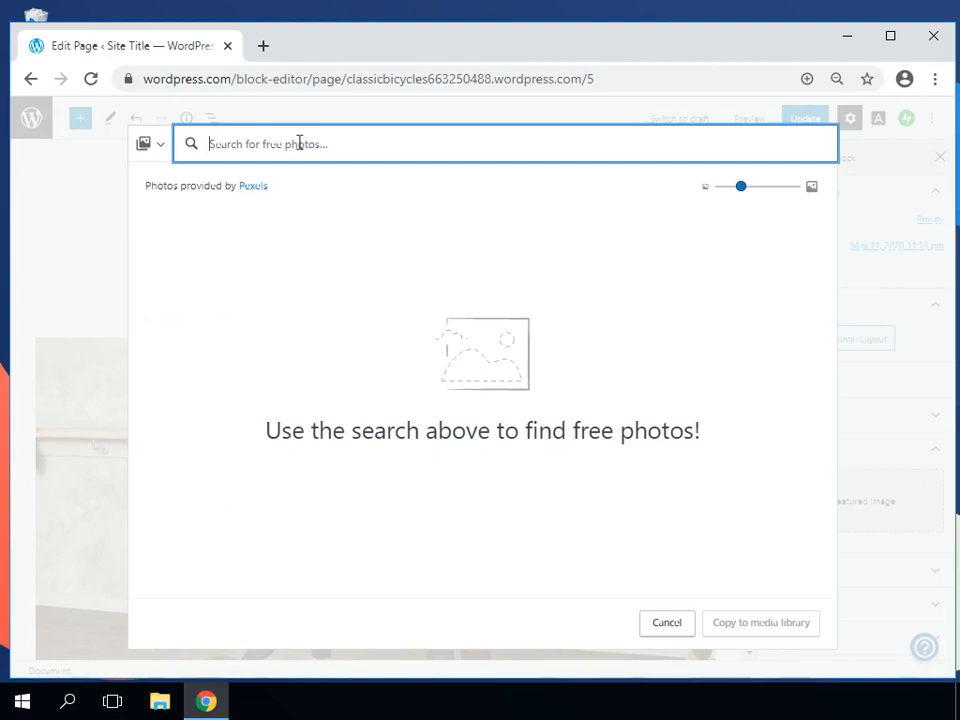
text(vintage)
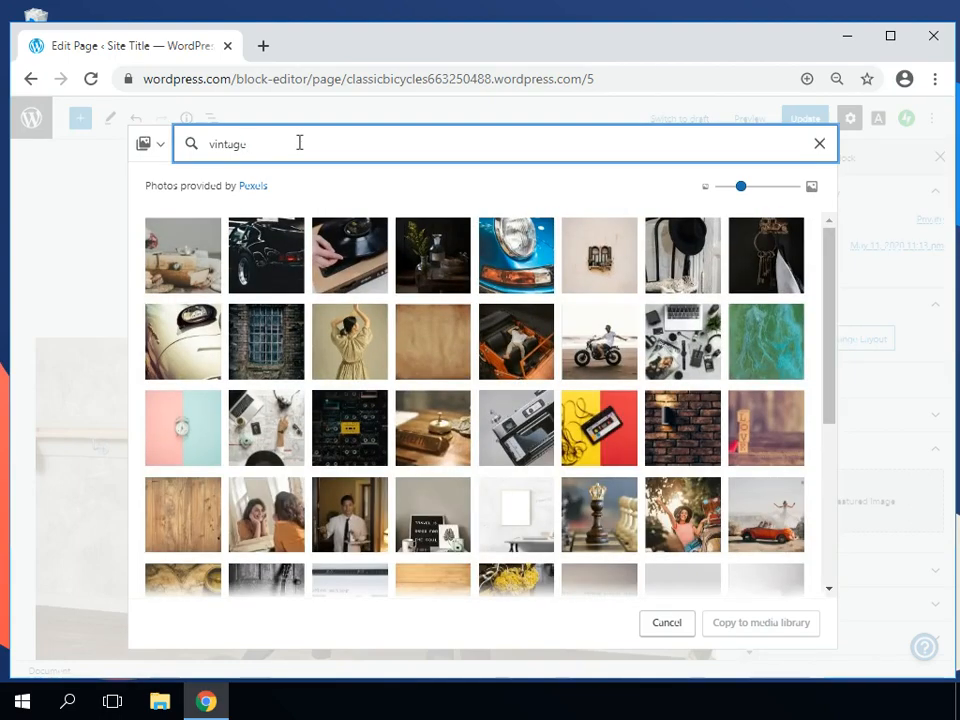
text( bicycle)
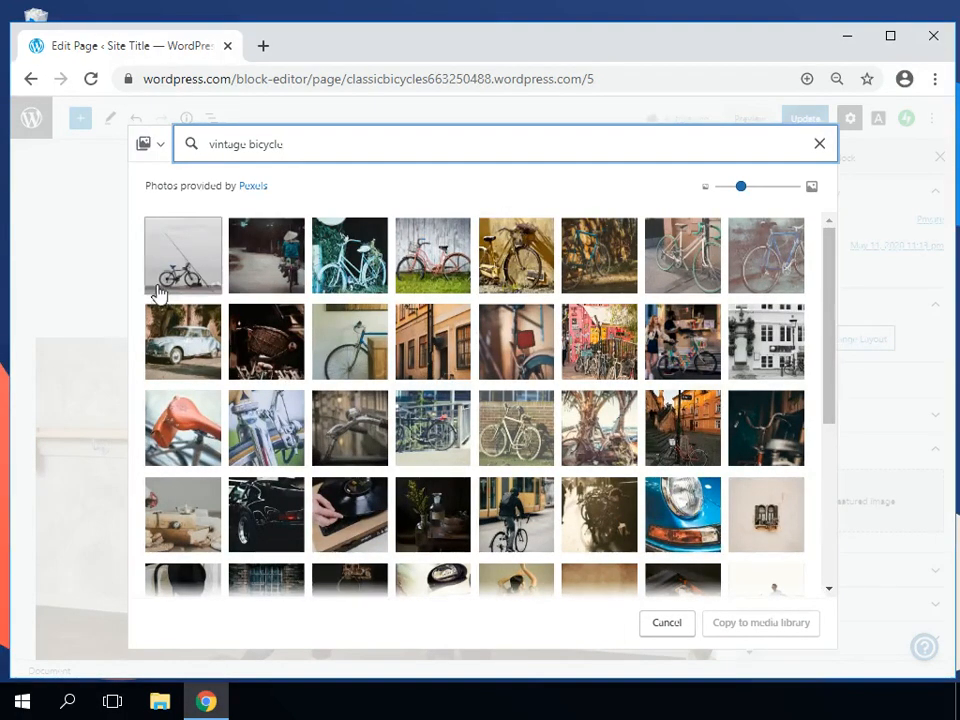
Step: Copy the photo of the red bicycle against a wooden wall to the media library and insert it as the featured image
scroll(229, 310, down, 3)
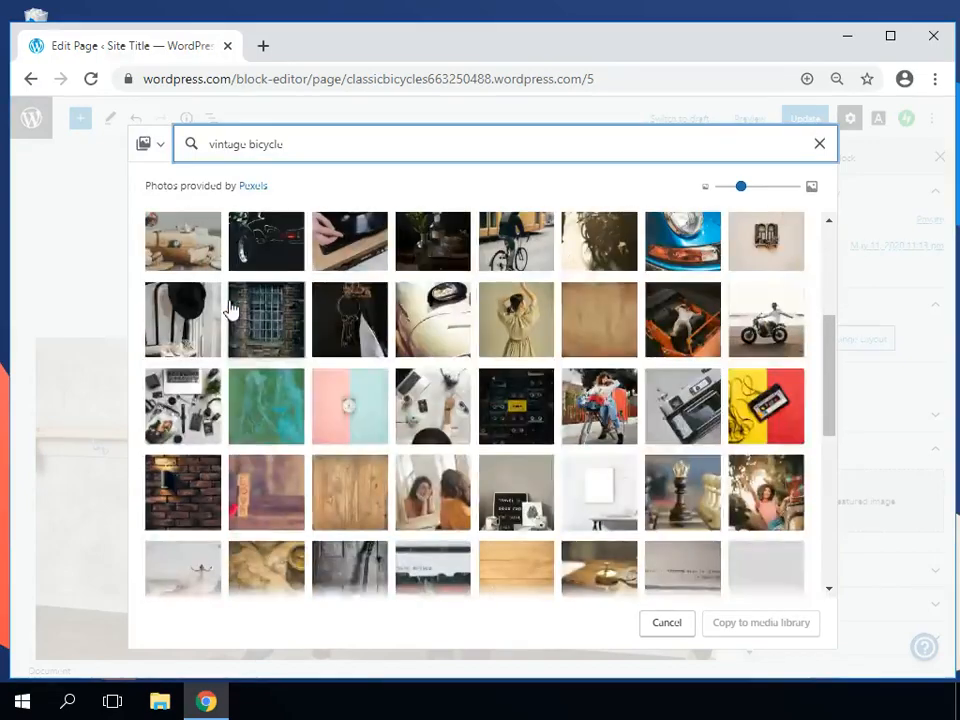
scroll(229, 310, up, 4)
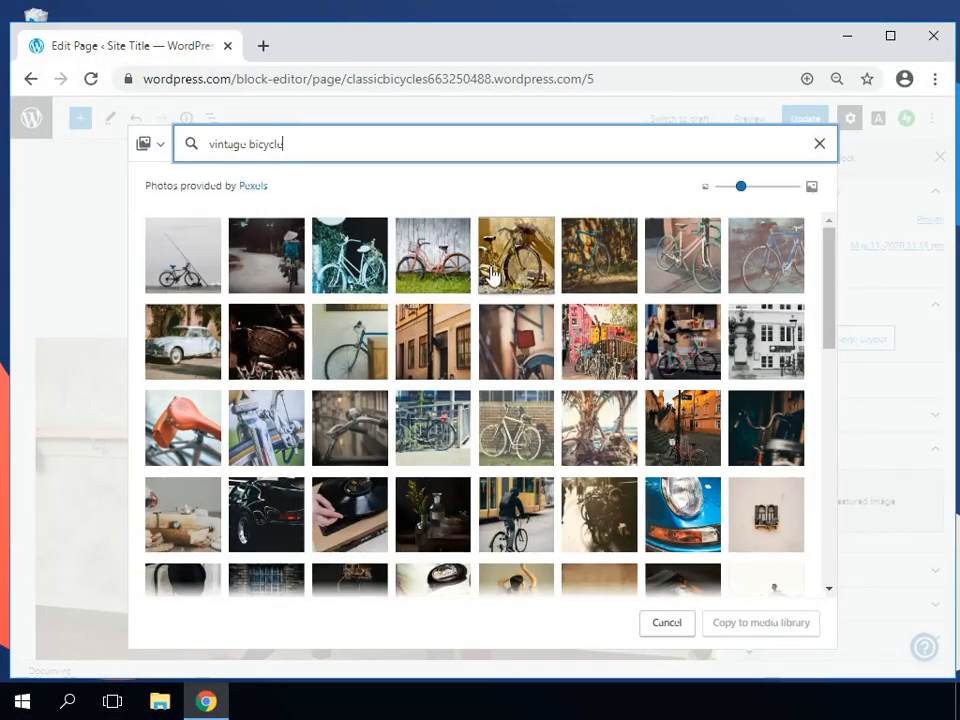
click(437, 262)
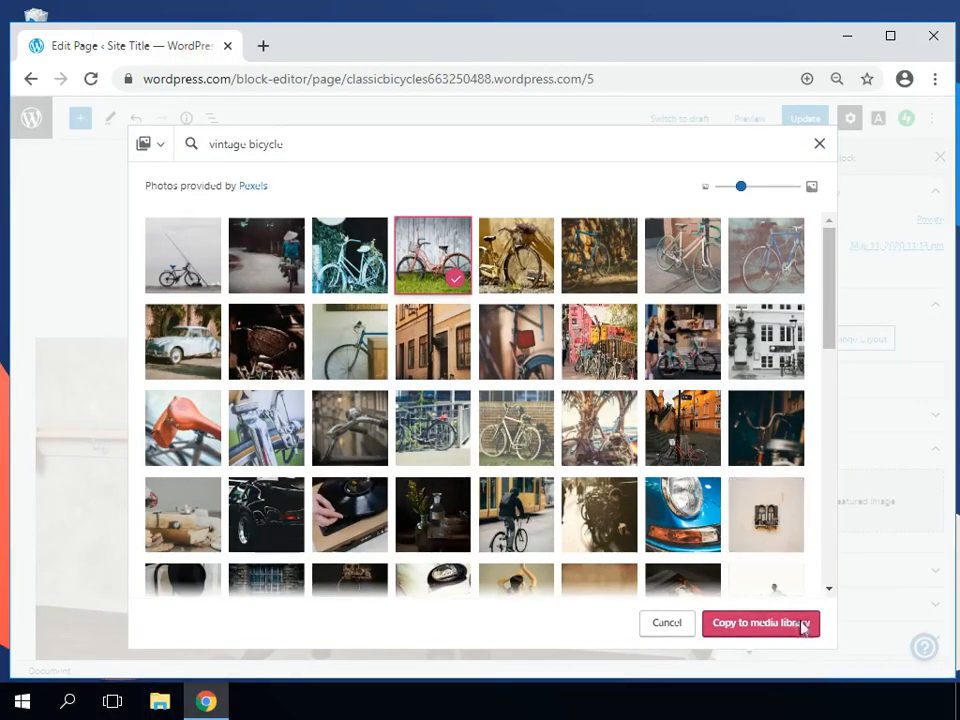
click(762, 623)
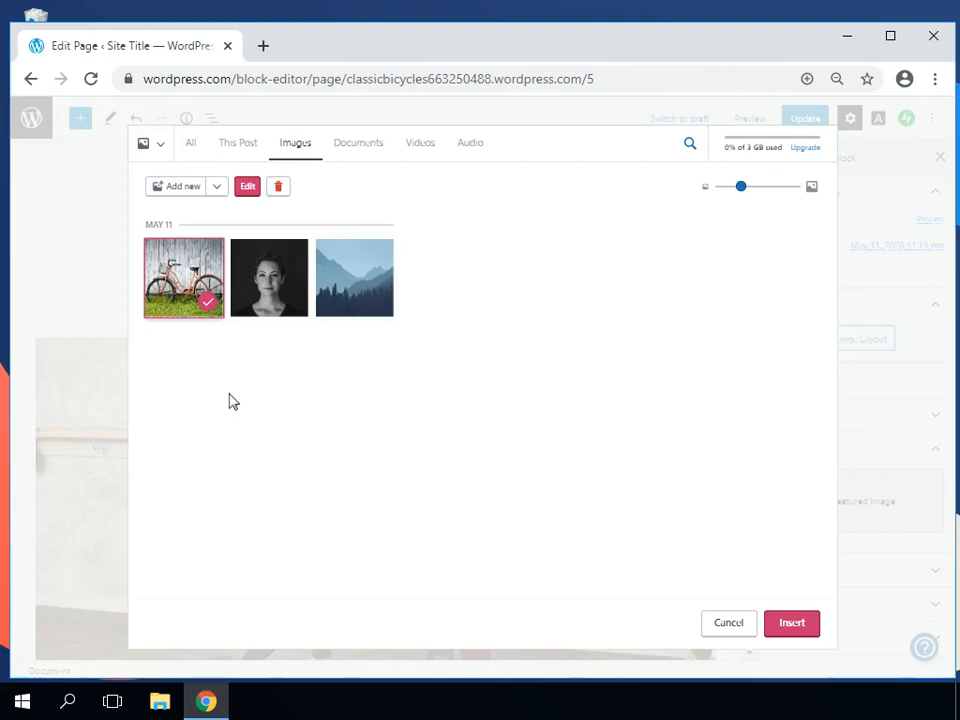
click(793, 625)
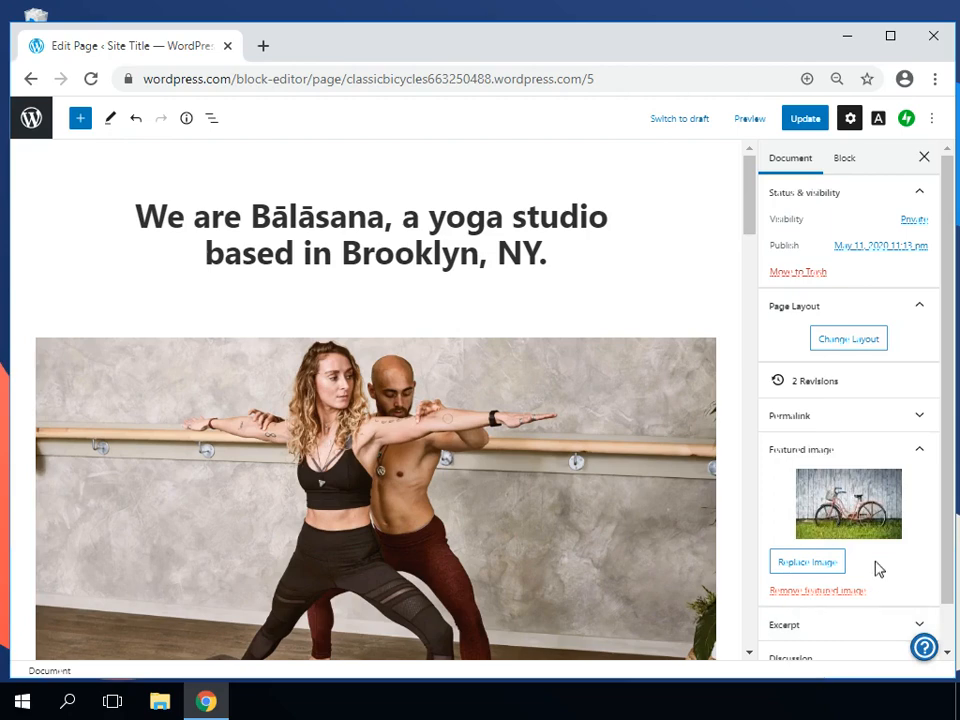
Step: Expand the page attributes for viewing, and update the page with the document settings closed
scroll(877, 569, down, 1)
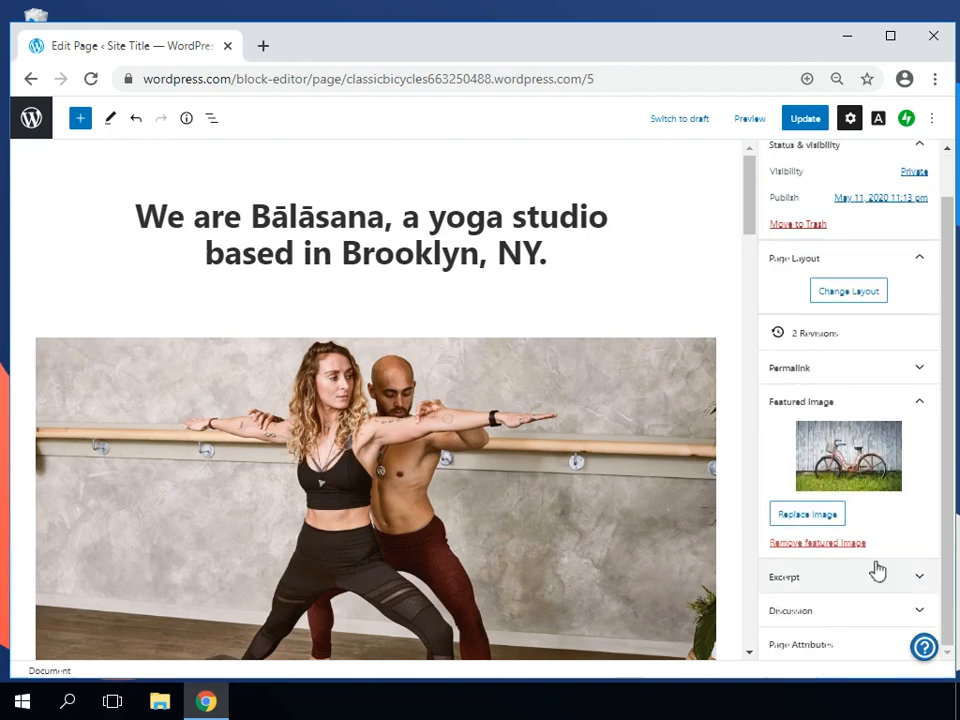
click(822, 648)
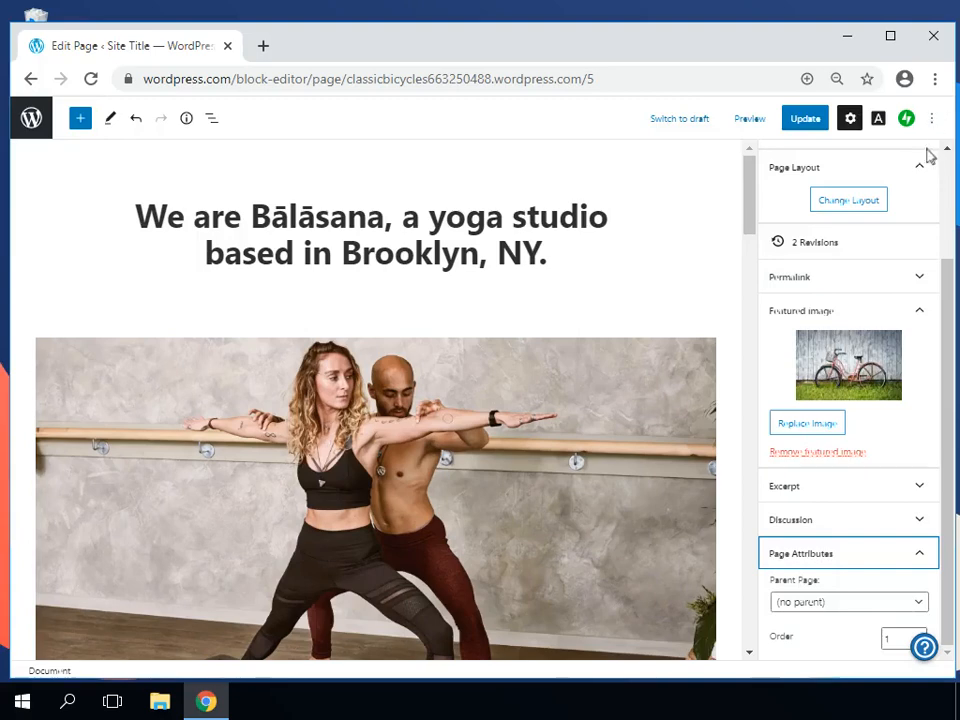
scroll(920, 178, up, 2)
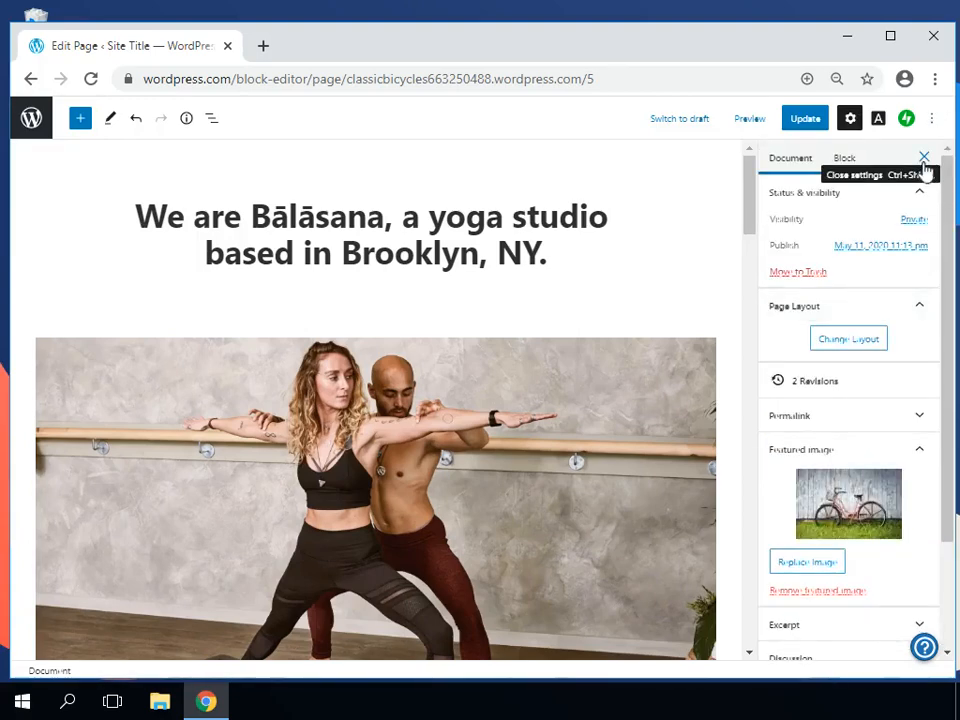
click(924, 160)
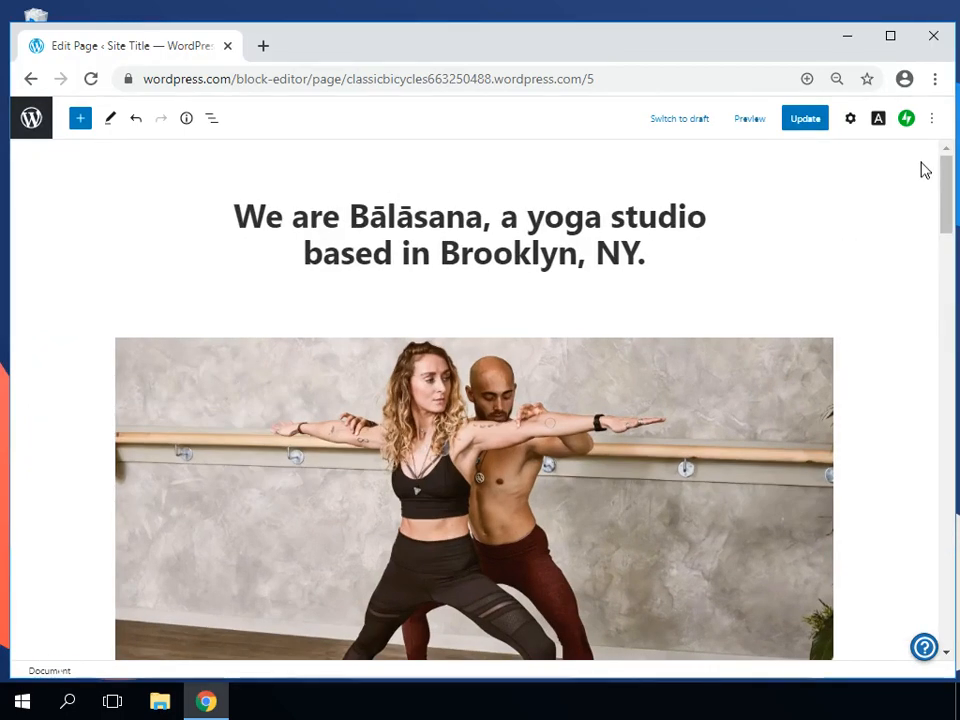
click(806, 120)
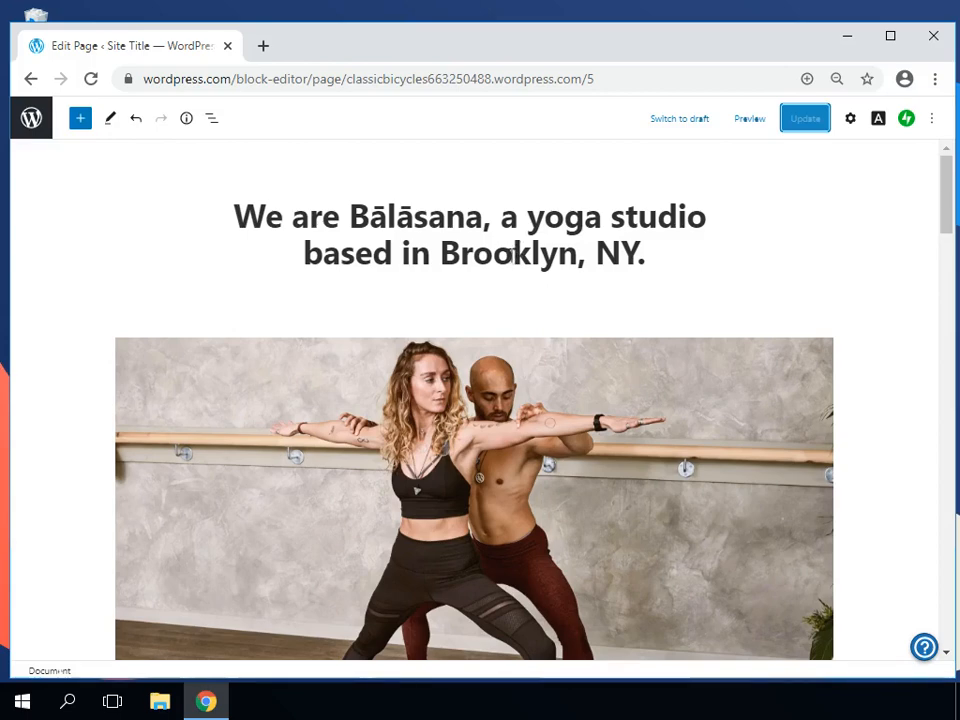
Step: Replace the yoga studio heading above the large image with "For the Love of Bicycles"
click(500, 262)
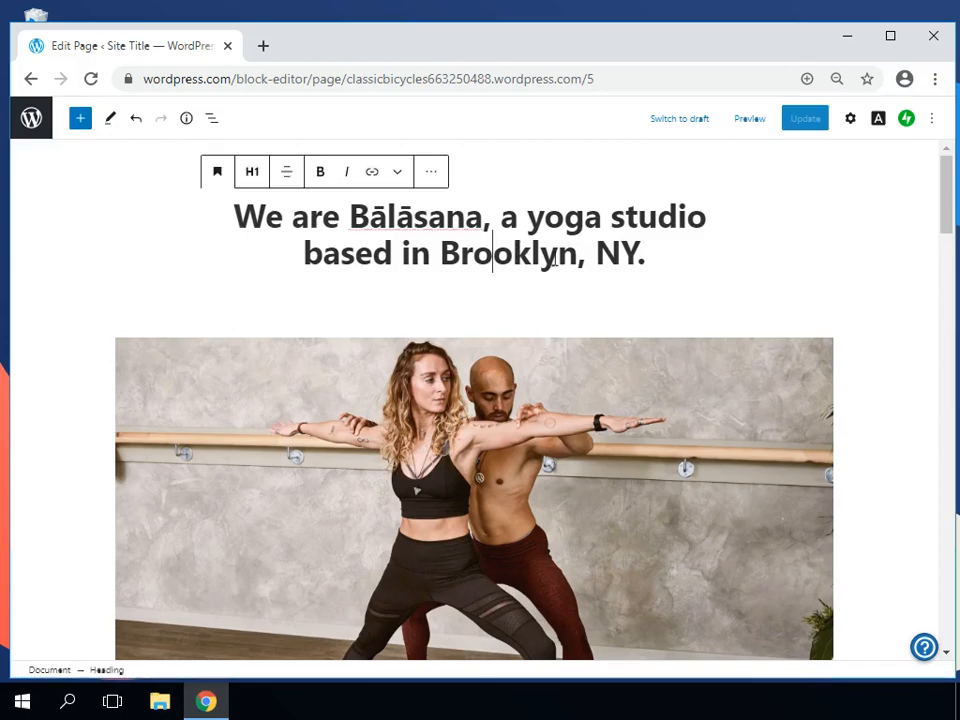
drag(649, 252, 241, 221)
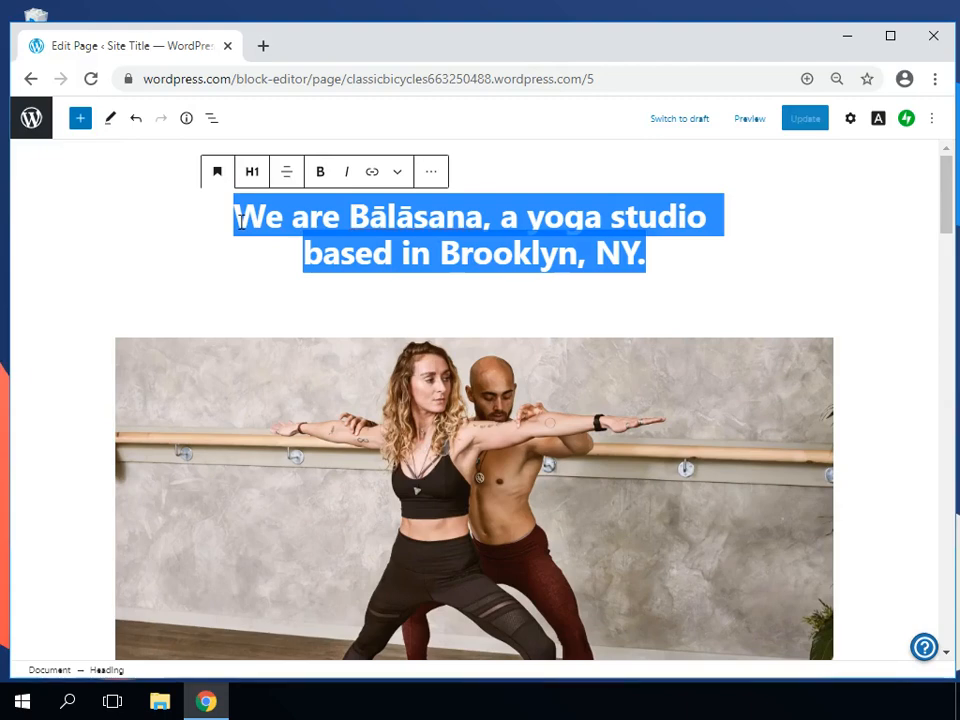
text(For the Love )
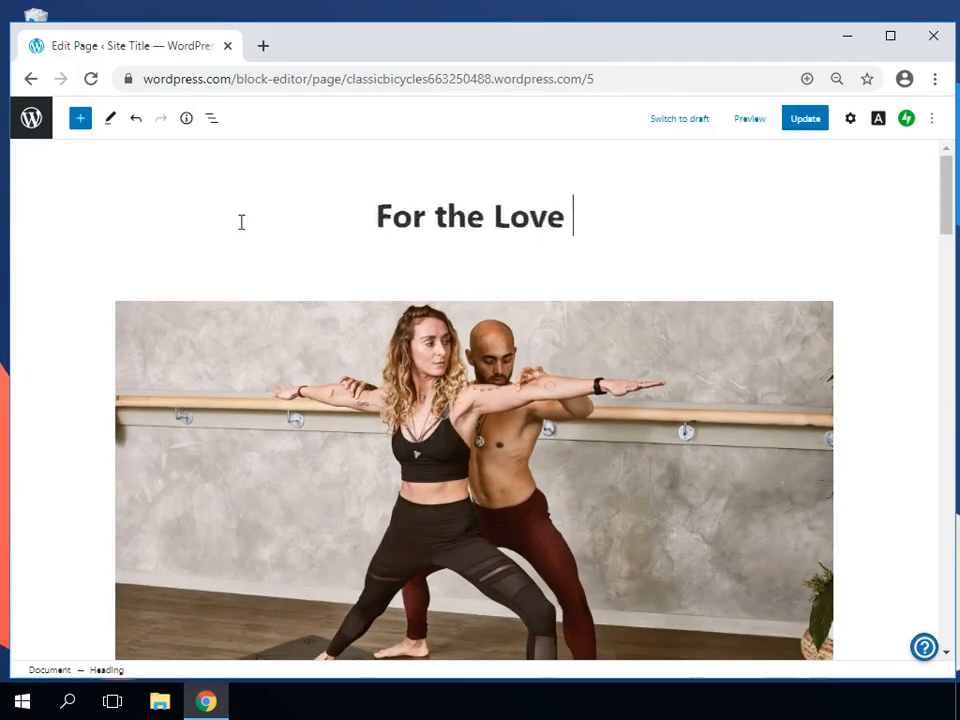
text(of Bicycles)
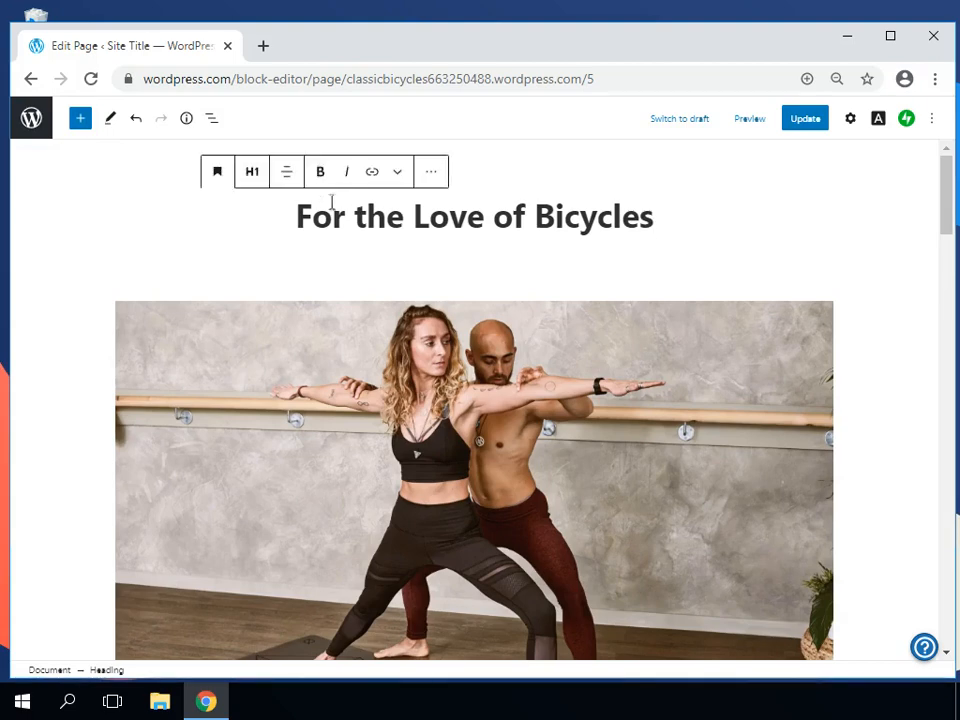
Step: Insert a centred paragraph below the page heading reading "You can't buy happiness but you can buy a bike and that's pretty close."
click(490, 270)
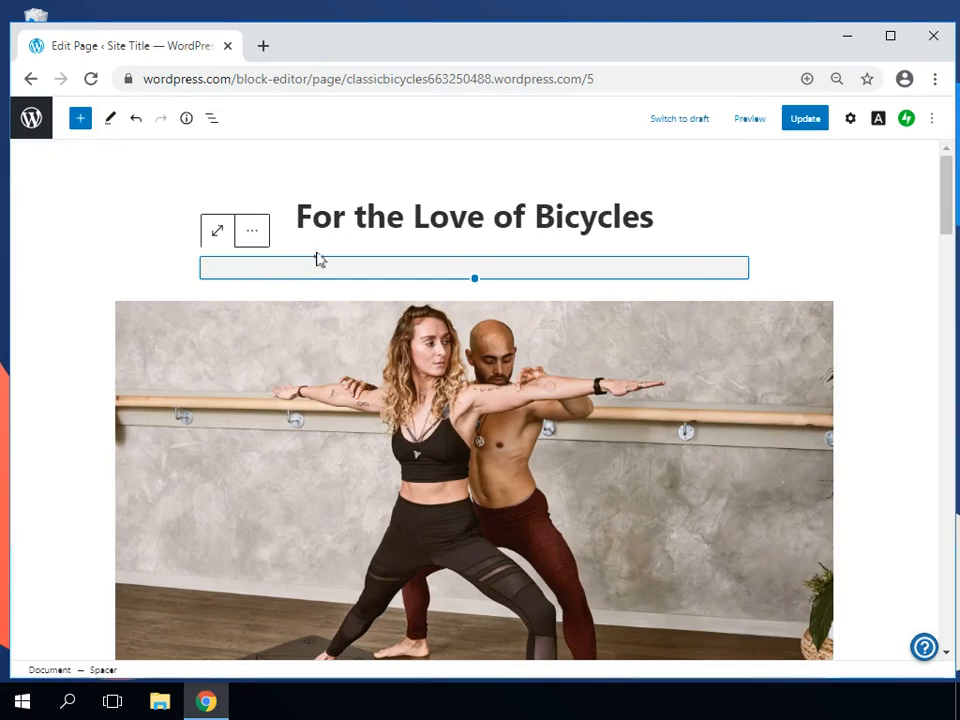
key(ctrl+z)
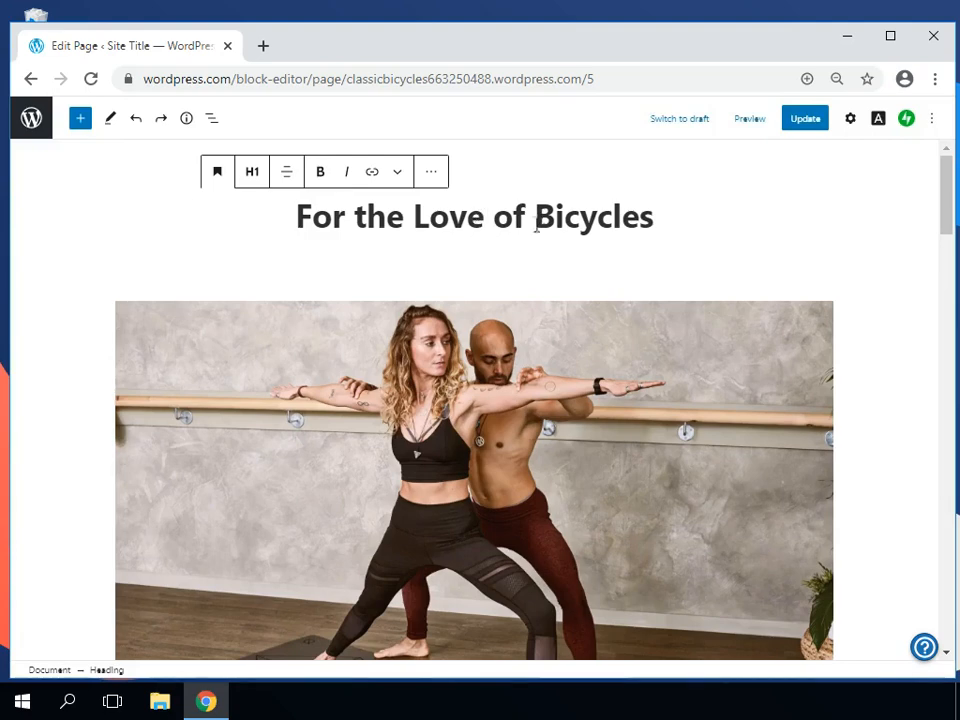
click(474, 248)
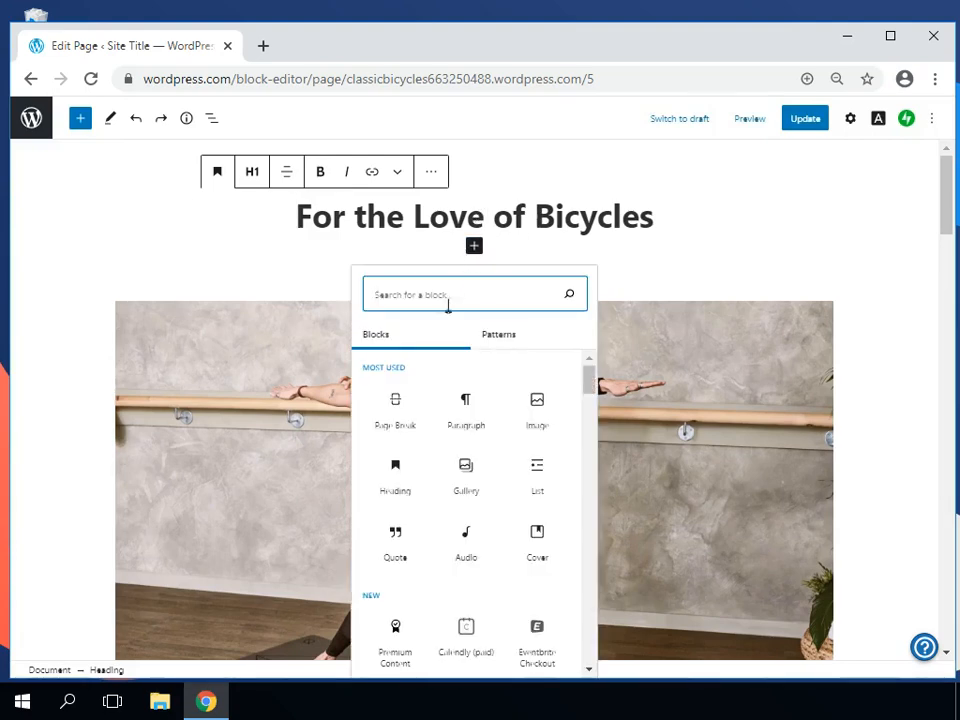
click(468, 408)
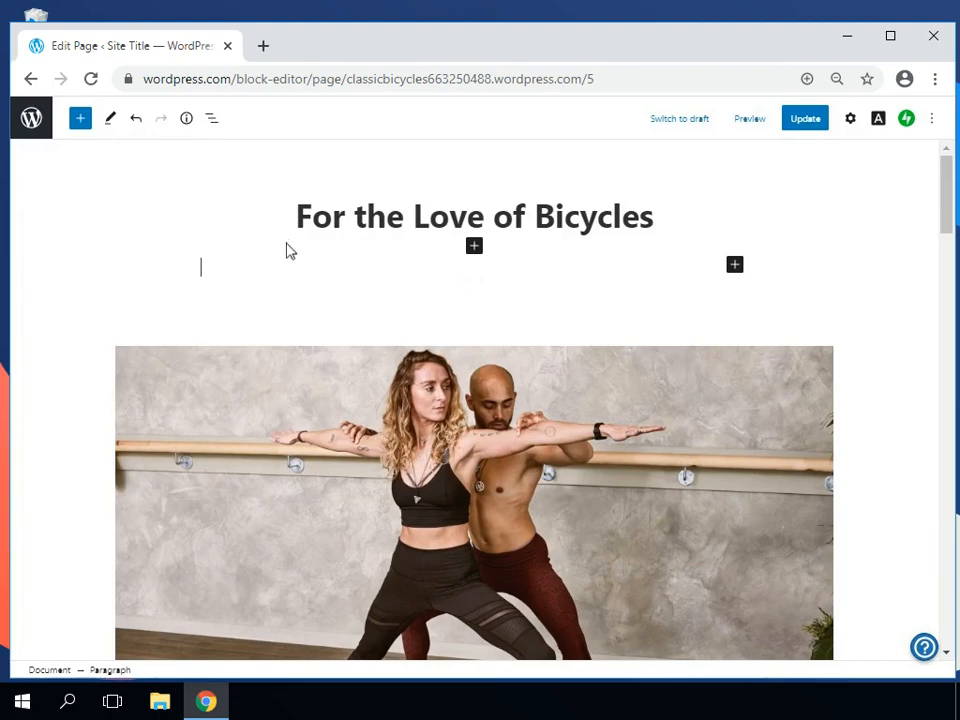
text(You can't buy)
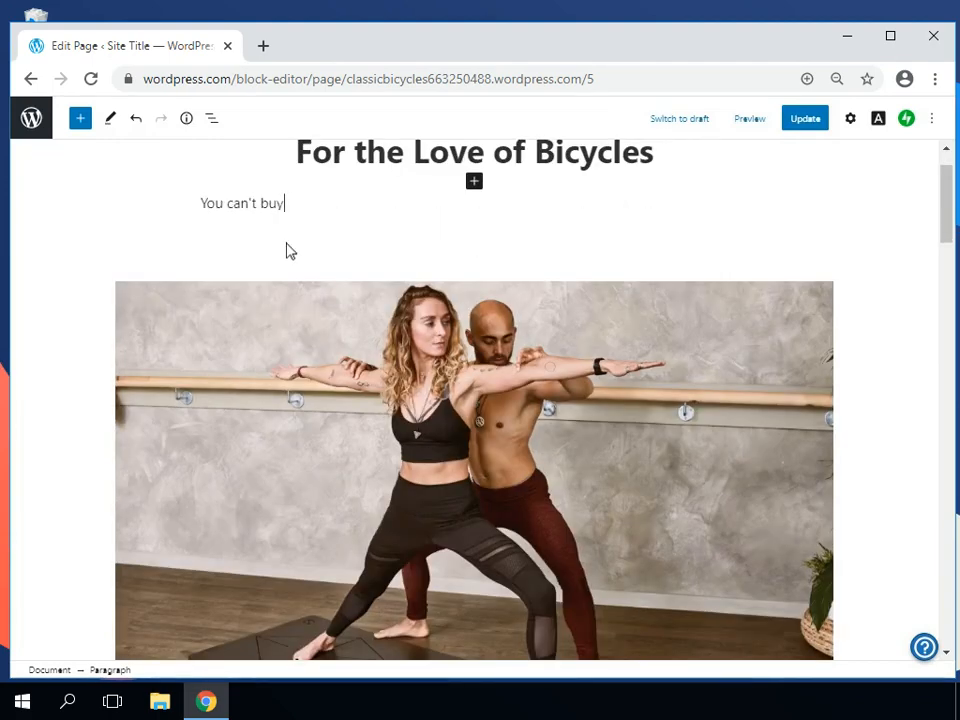
text( happiness)
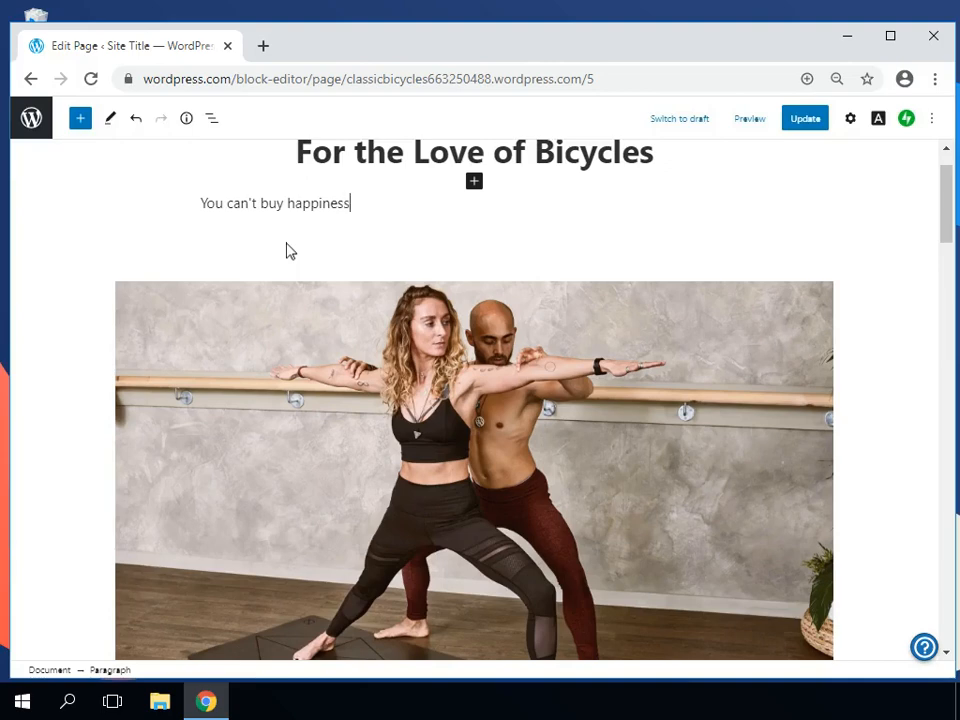
text( but you can bu)
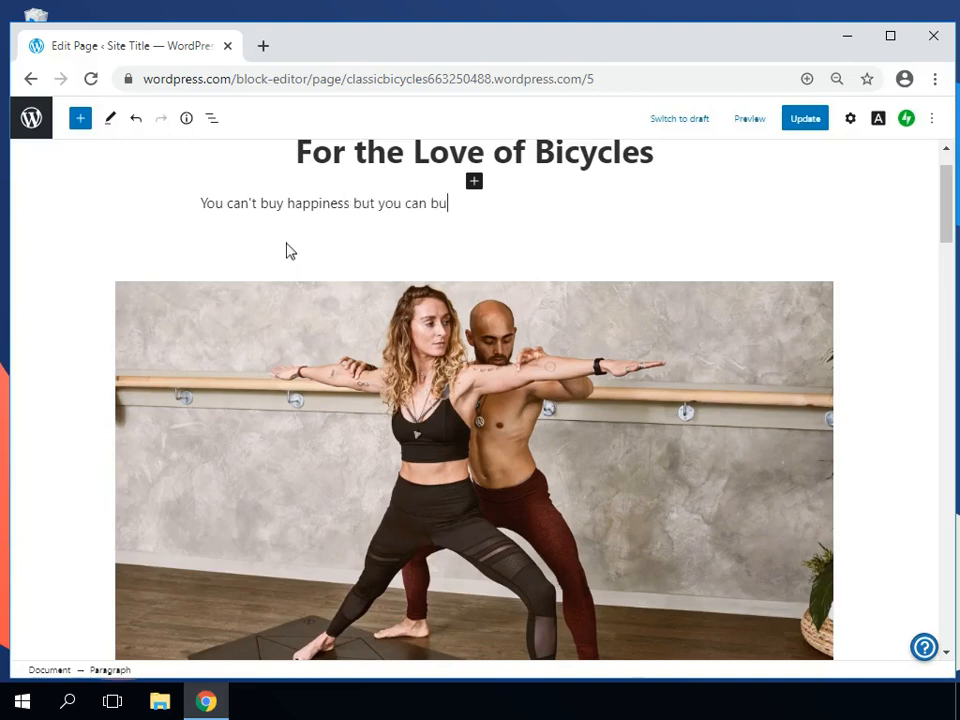
text(y a bike a)
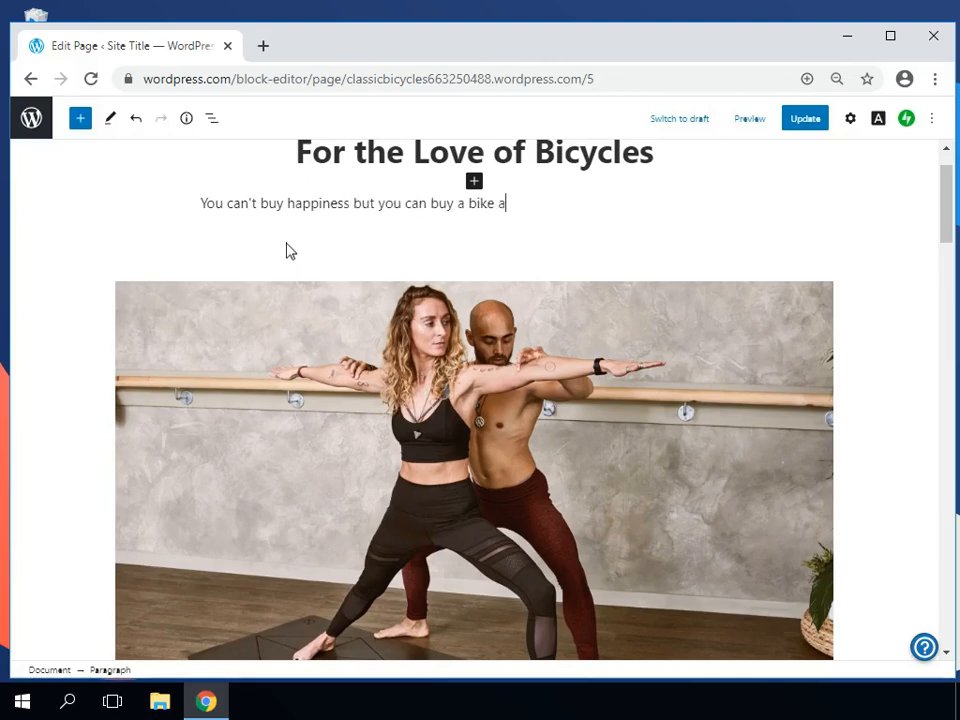
text(nd that's pretty close.)
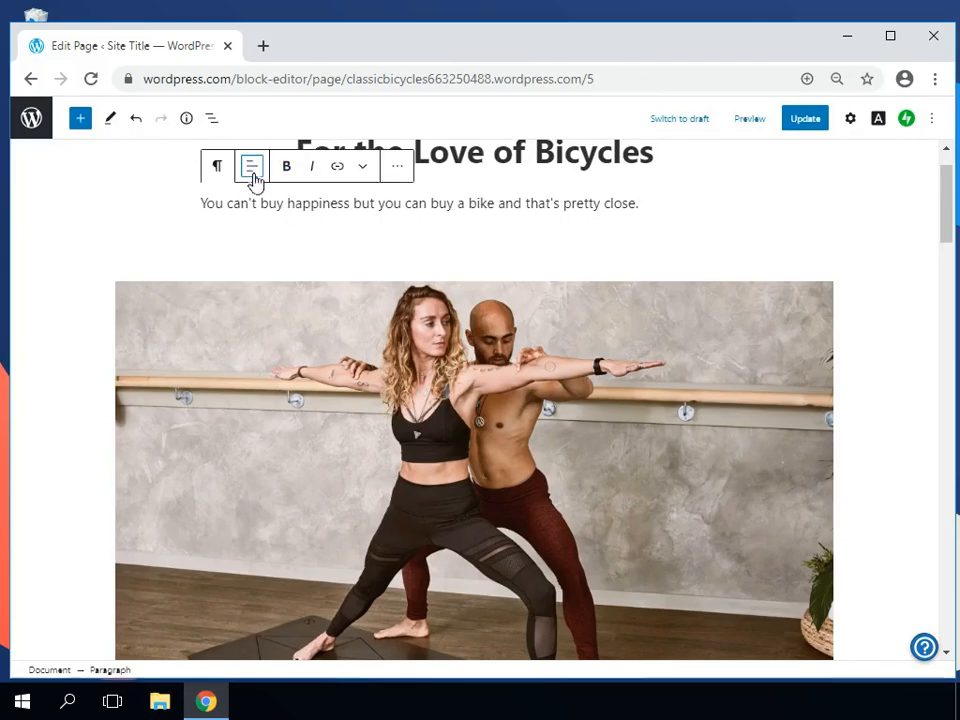
click(253, 170)
click(294, 243)
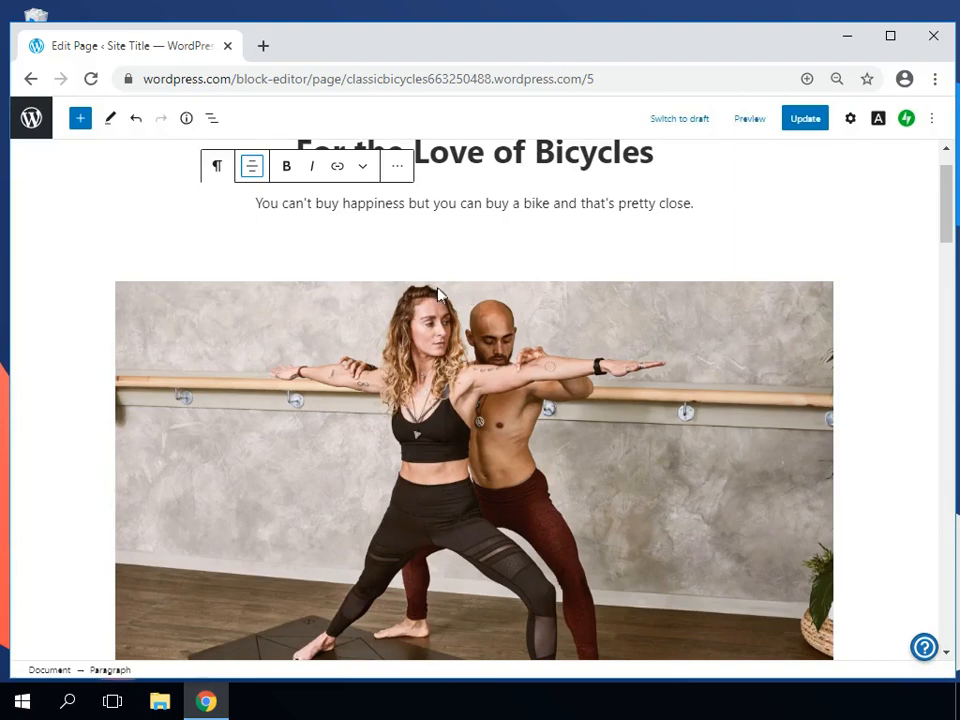
Step: Start replacing the large yoga image below the paragraph and search the free photo library for "vintage bicycles"
click(457, 431)
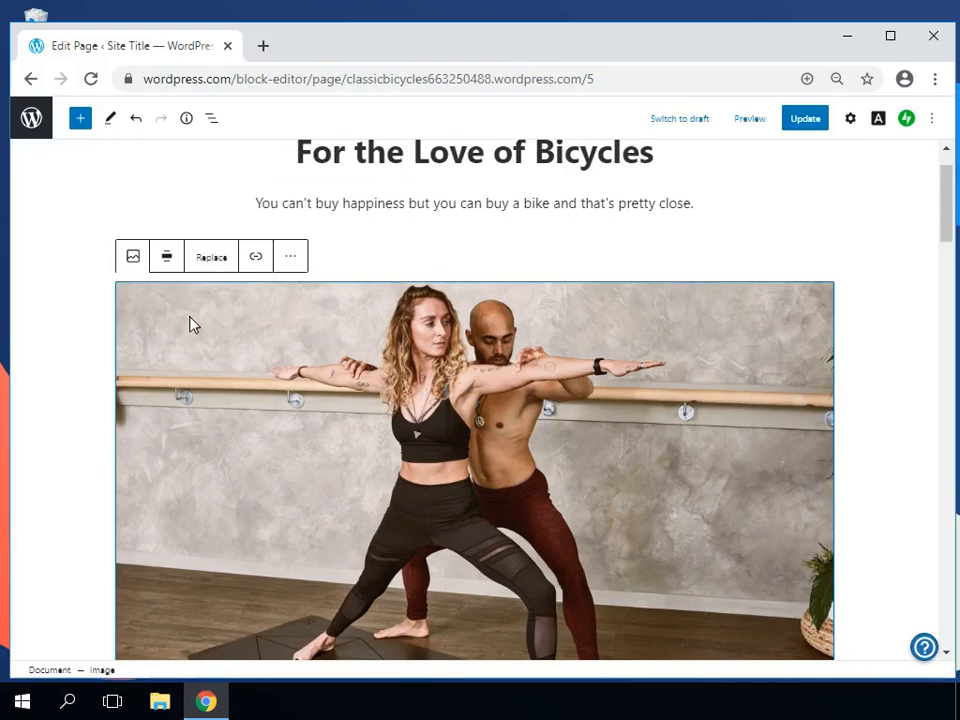
click(221, 266)
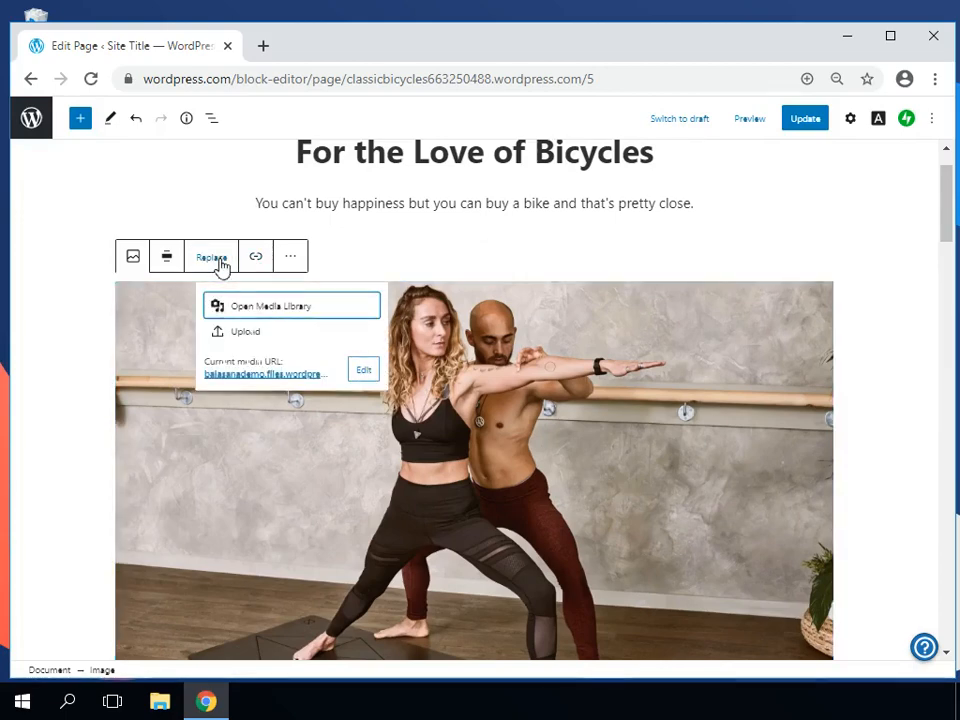
click(281, 318)
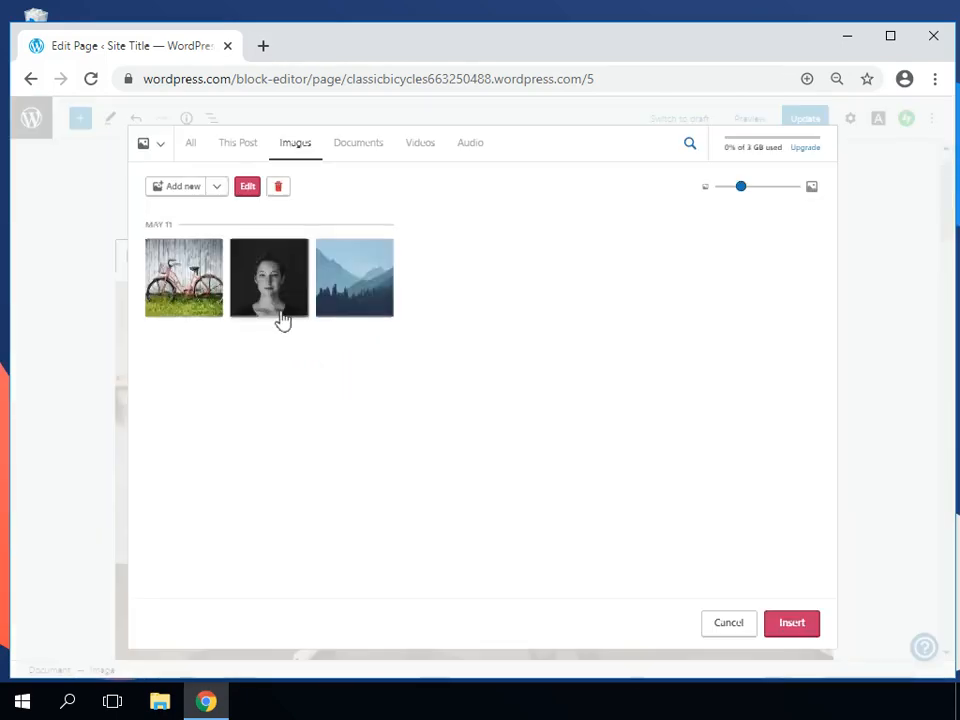
click(159, 148)
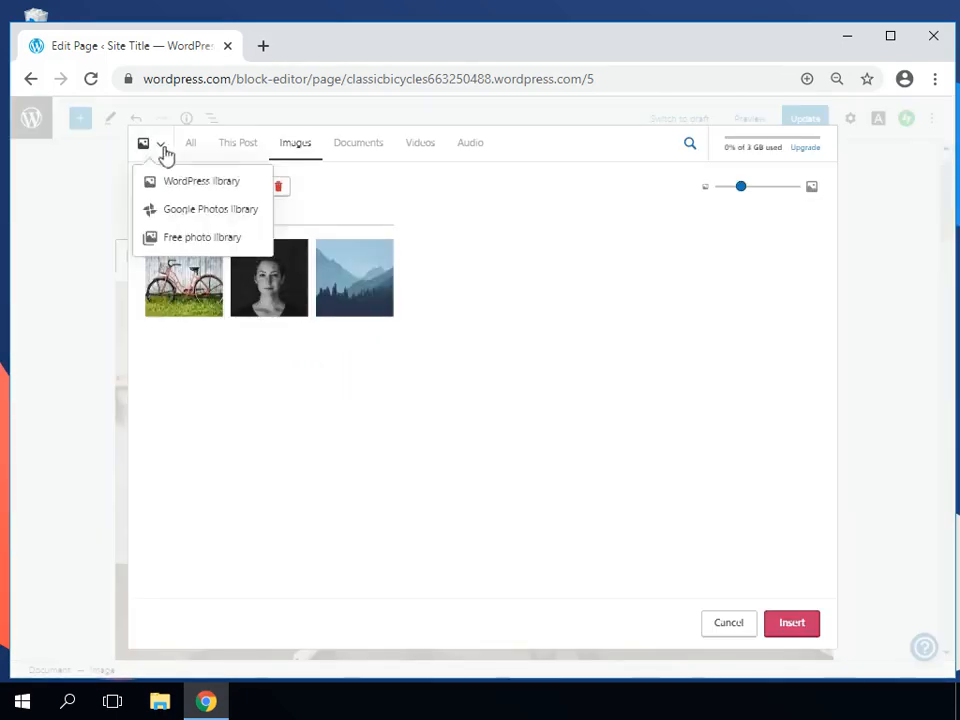
click(190, 244)
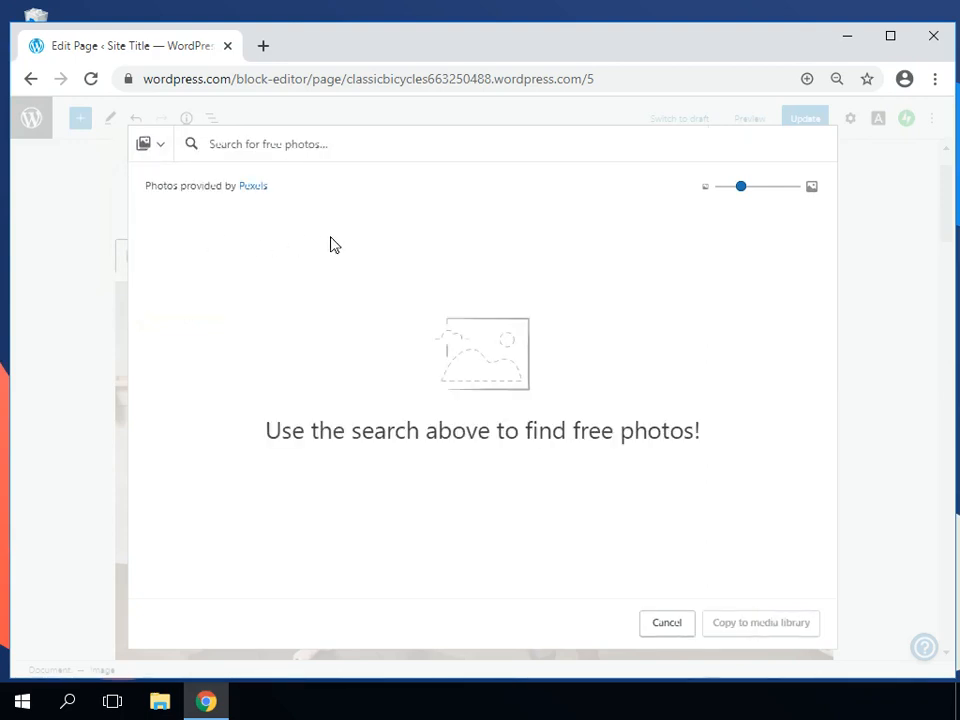
click(268, 146)
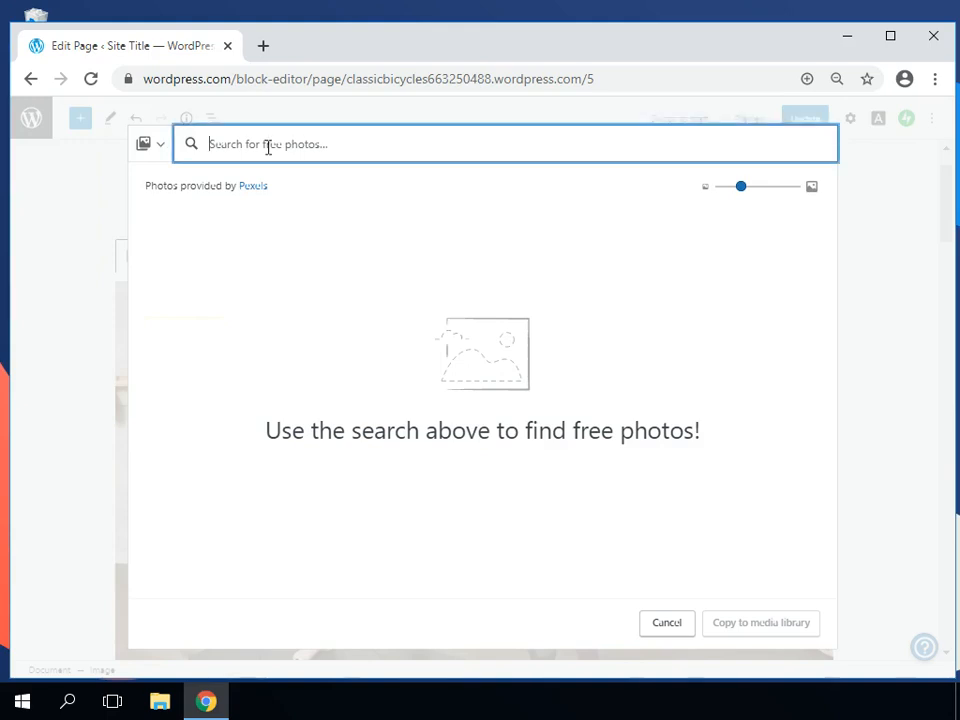
text(vintage bi)
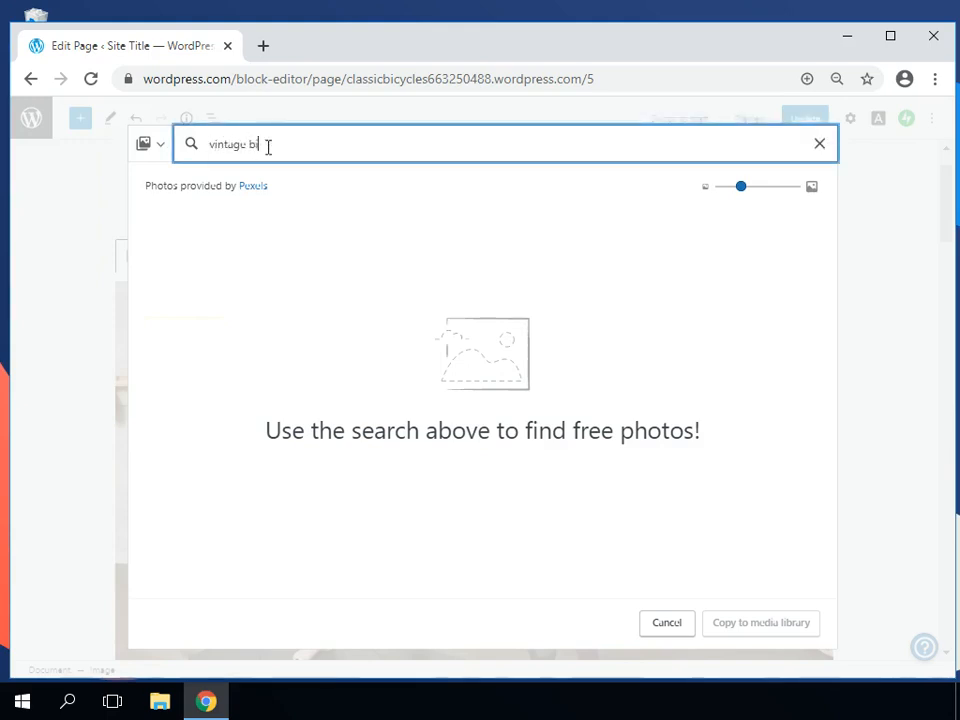
text(cycles)
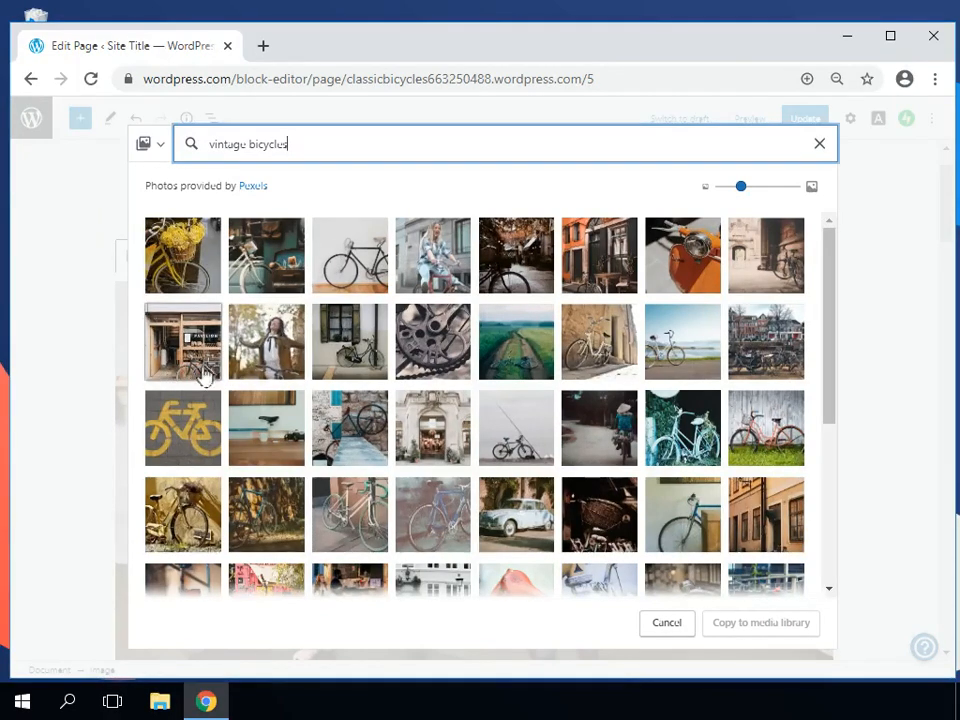
Step: Copy the photo of the white bicycle beside an open suitcase to the media library and insert it as the replacement image
click(352, 270)
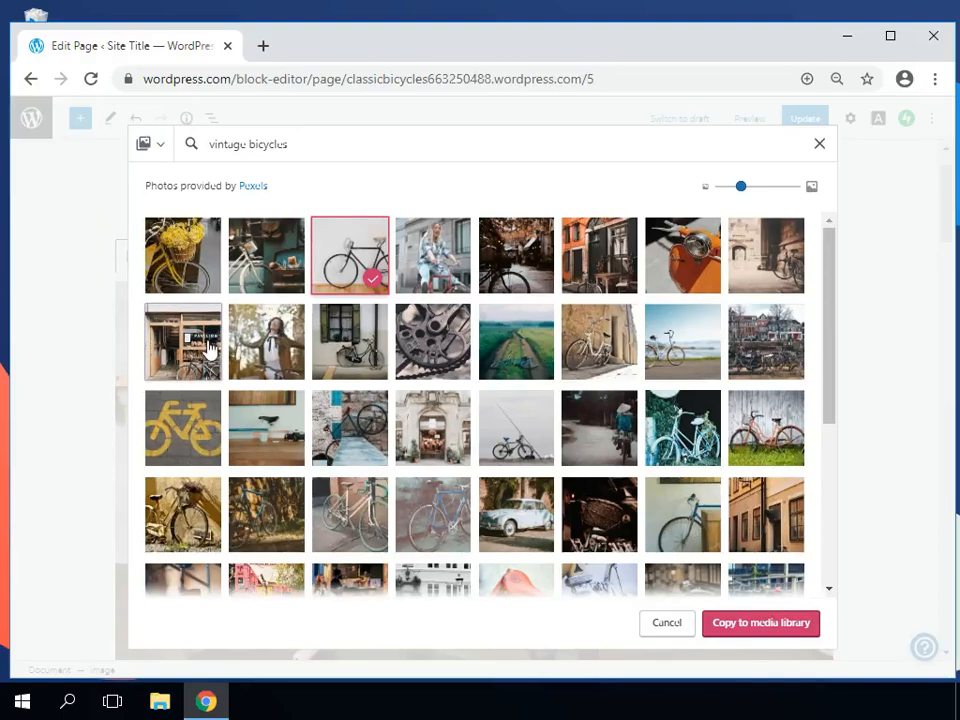
click(784, 632)
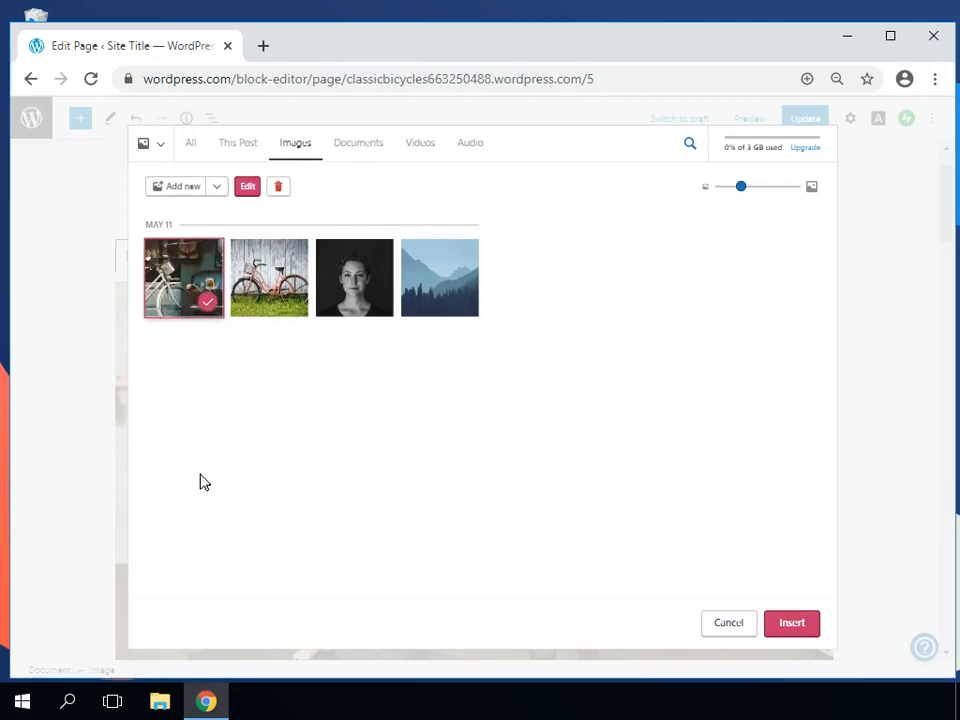
click(792, 624)
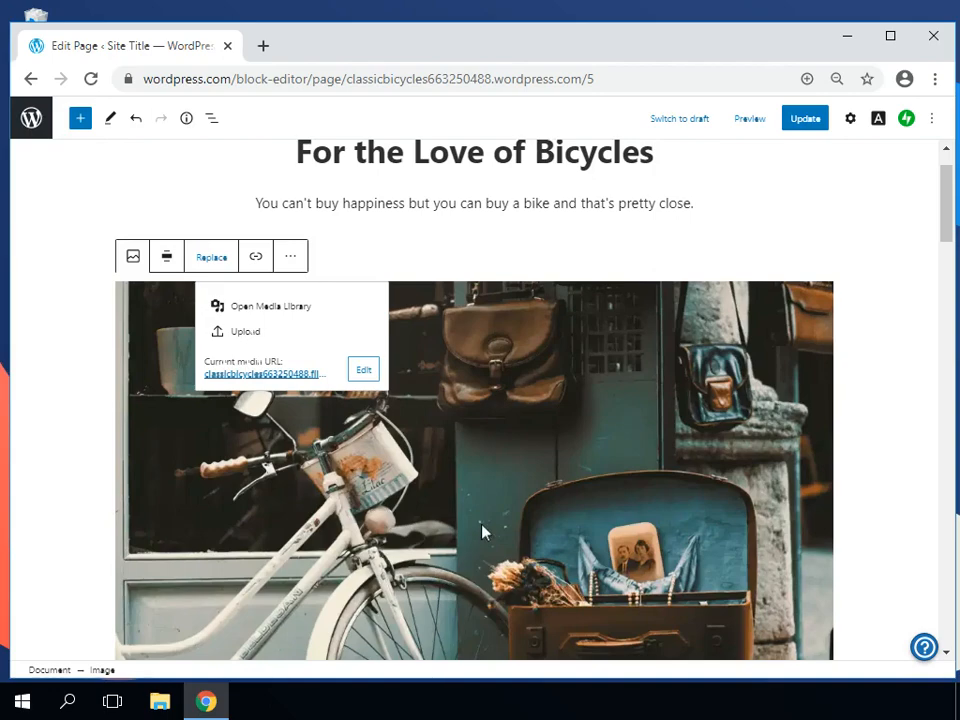
Step: Replace the studio paragraph below the bicycle photo with text about the family friendly bike shop, its bicycle clubs, pro gear and learning from the pros
scroll(483, 533, down, 3)
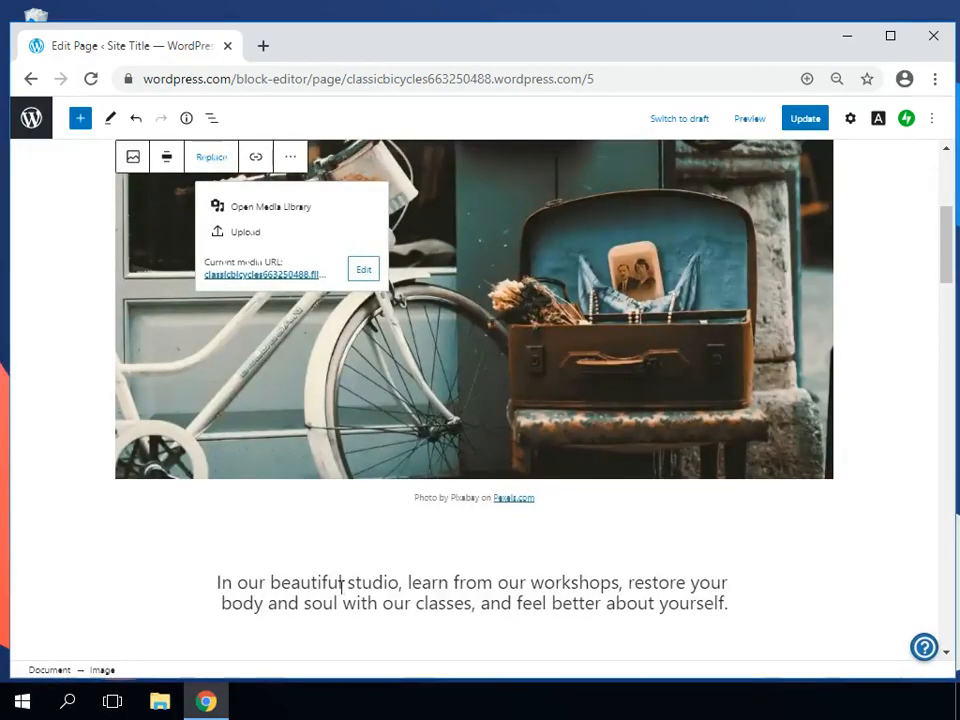
click(362, 603)
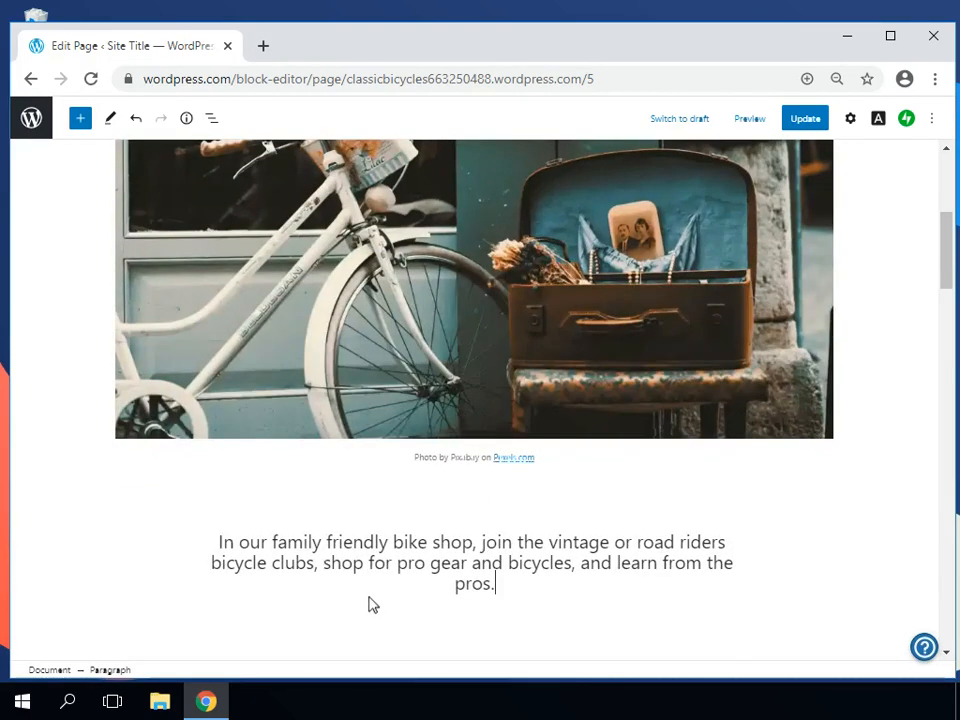
click(302, 581)
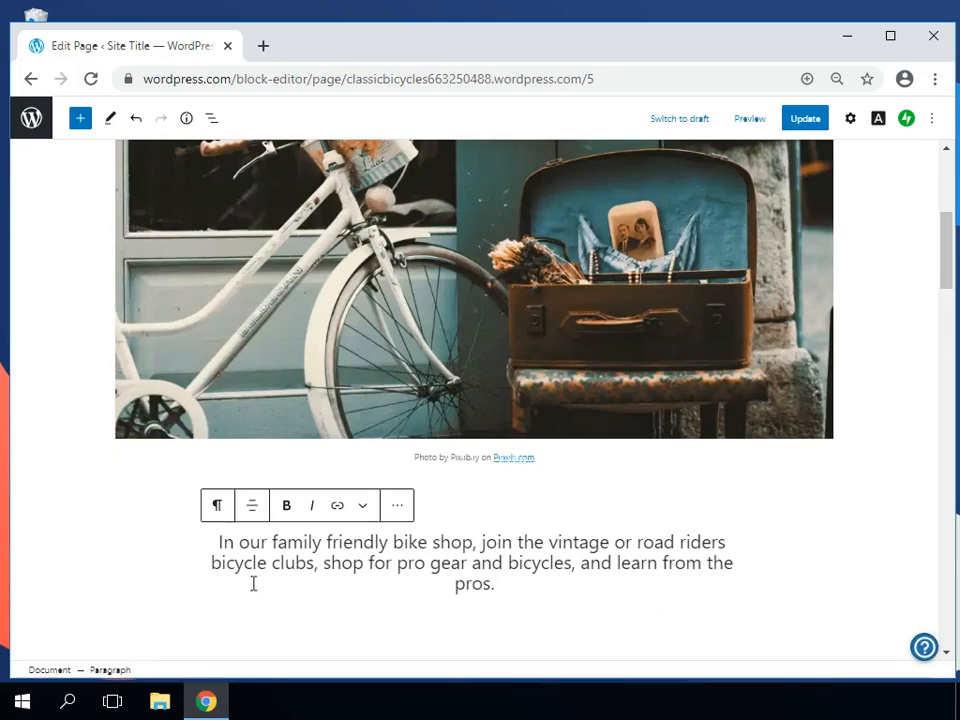
mouse_move(480, 607)
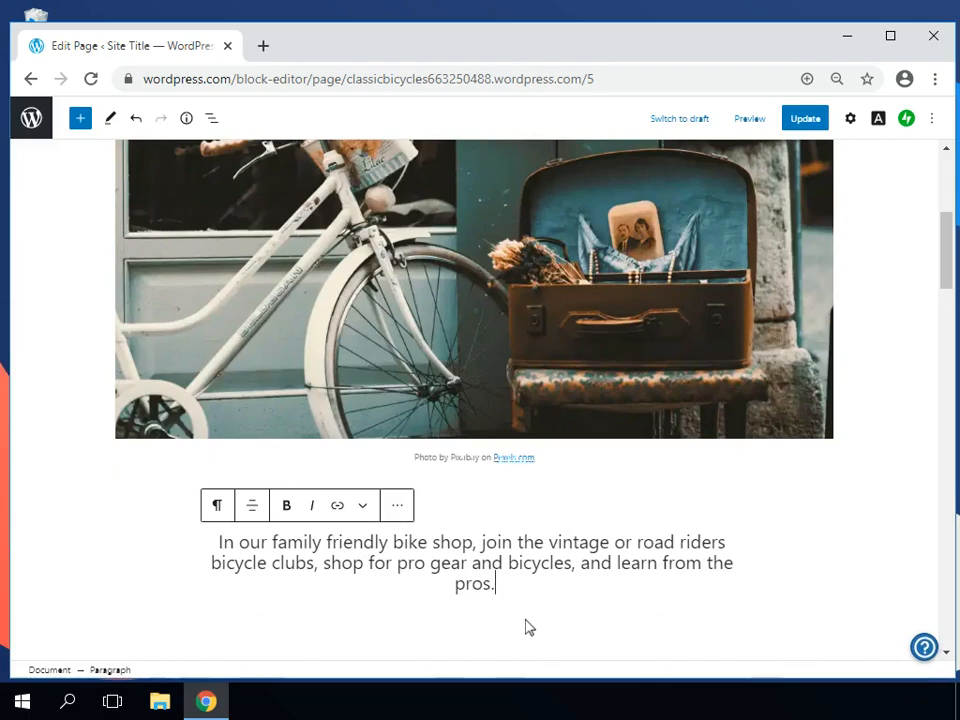
Step: Change the "Our Classes" heading to "Our Shop"
scroll(529, 627, down, 1)
scroll(529, 627, down, 6)
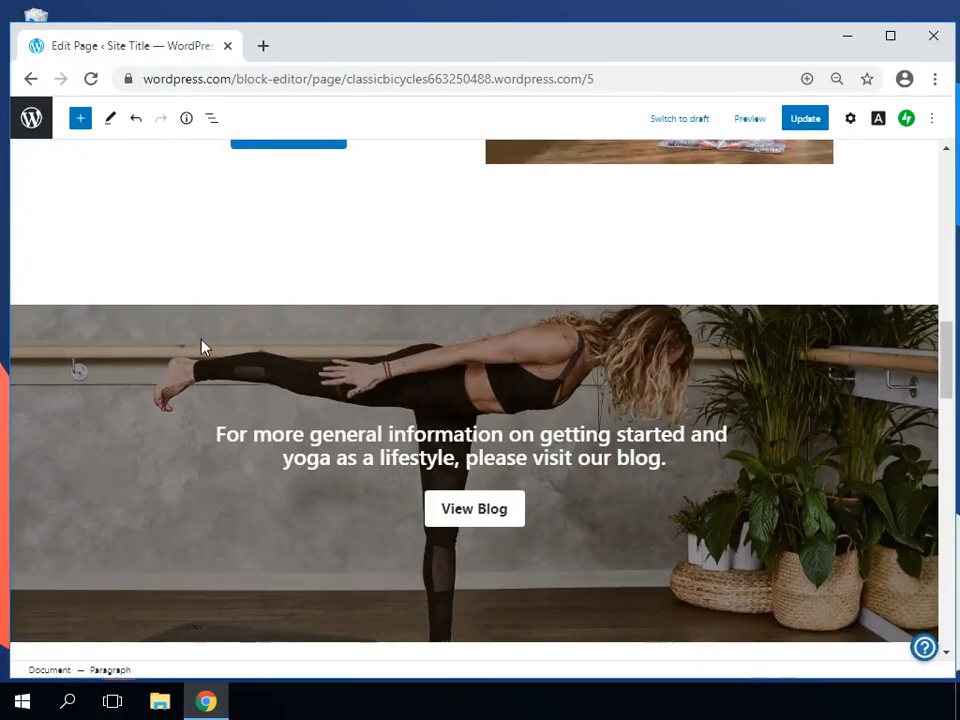
scroll(200, 347, up, 7)
scroll(200, 347, down, 1)
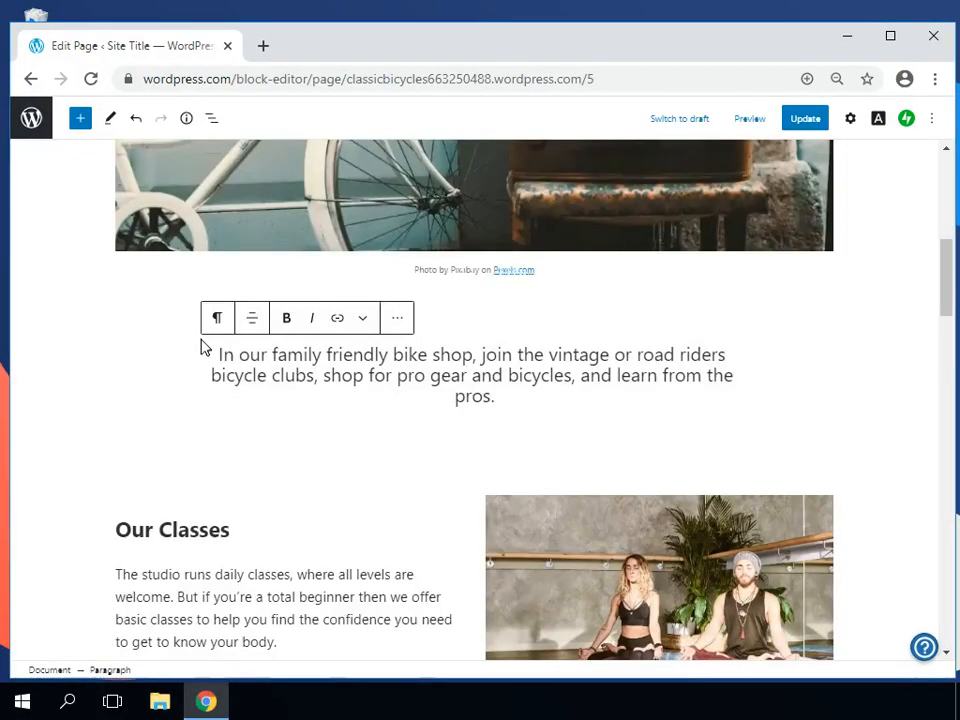
click(206, 528)
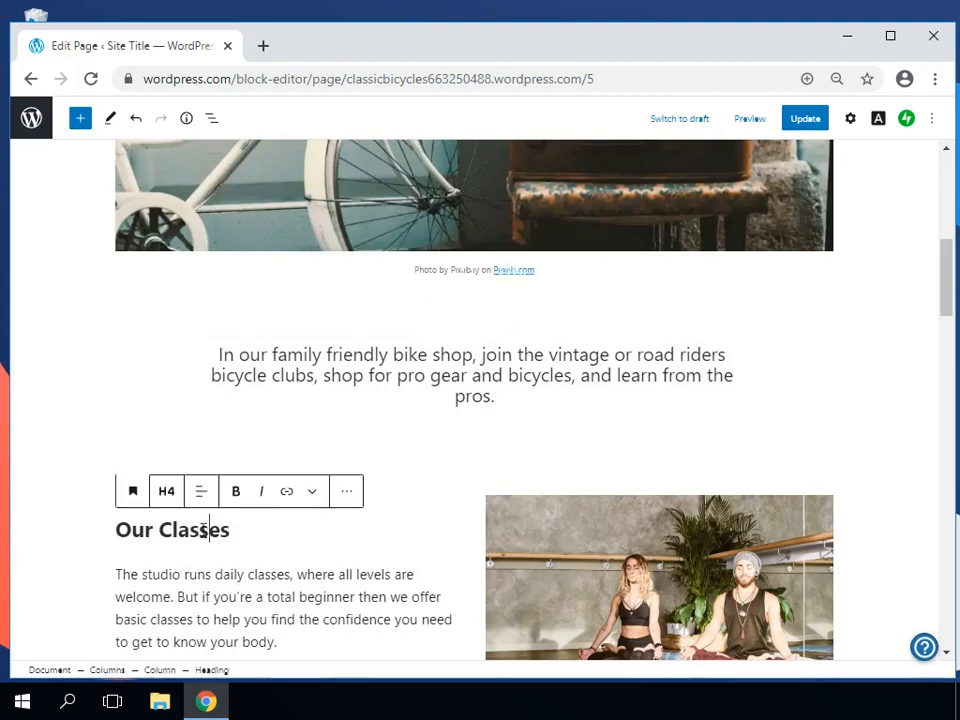
drag(231, 531, 160, 530)
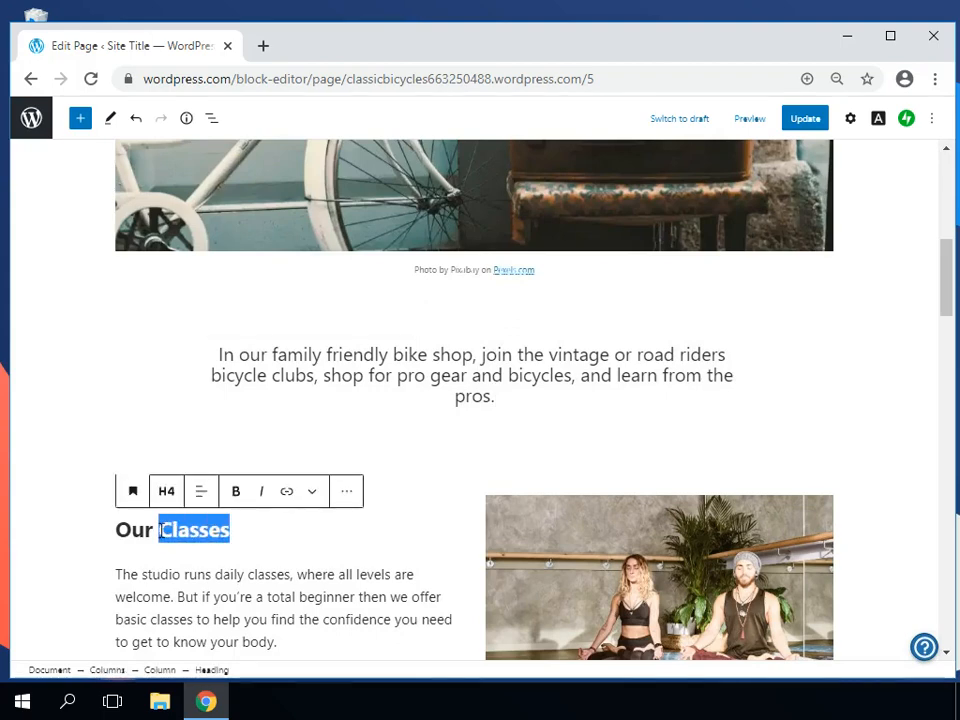
text(Shop)
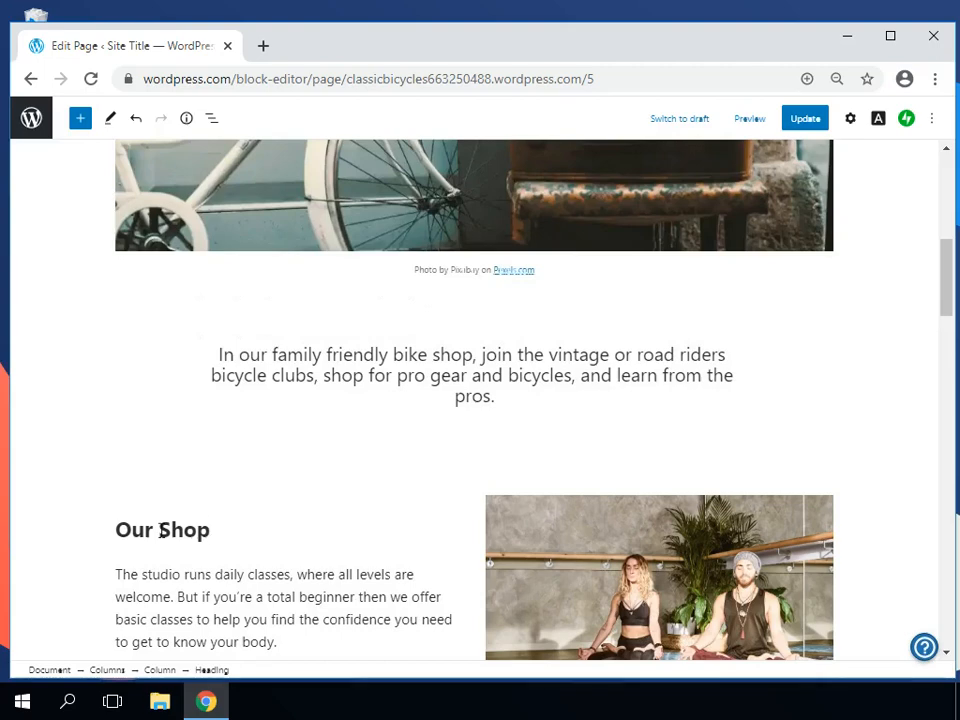
Step: Replace the paragraph below "Our Shop" with text about the family oriented shop, its retail store, smoothie bar, repair shop, classes and bicycle clubs
drag(278, 642, 119, 580)
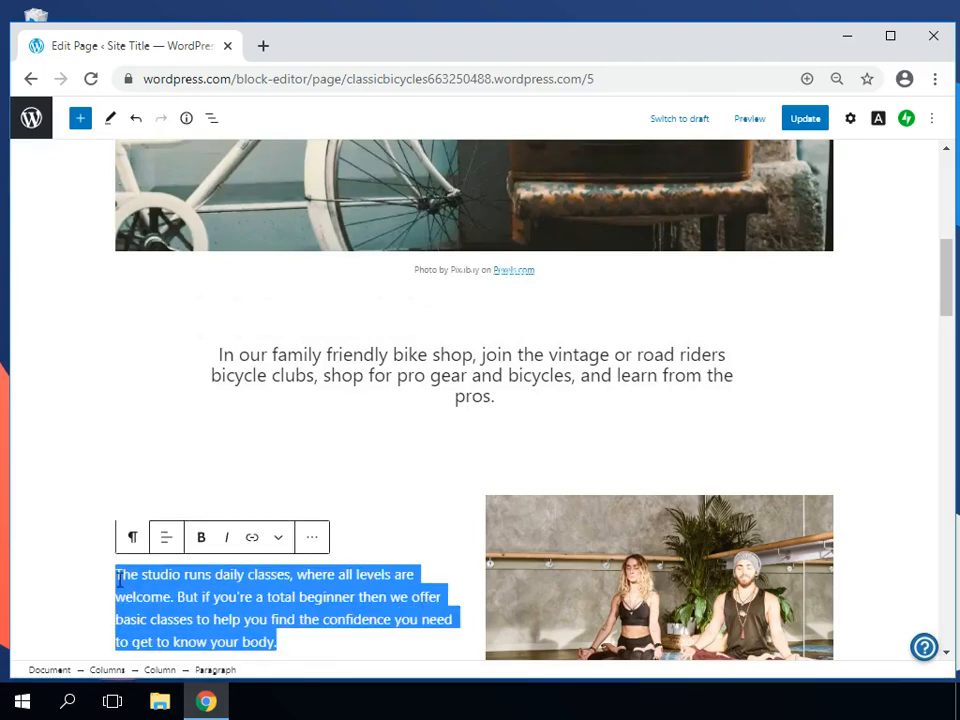
scroll(119, 583, up, 1)
text(Our)
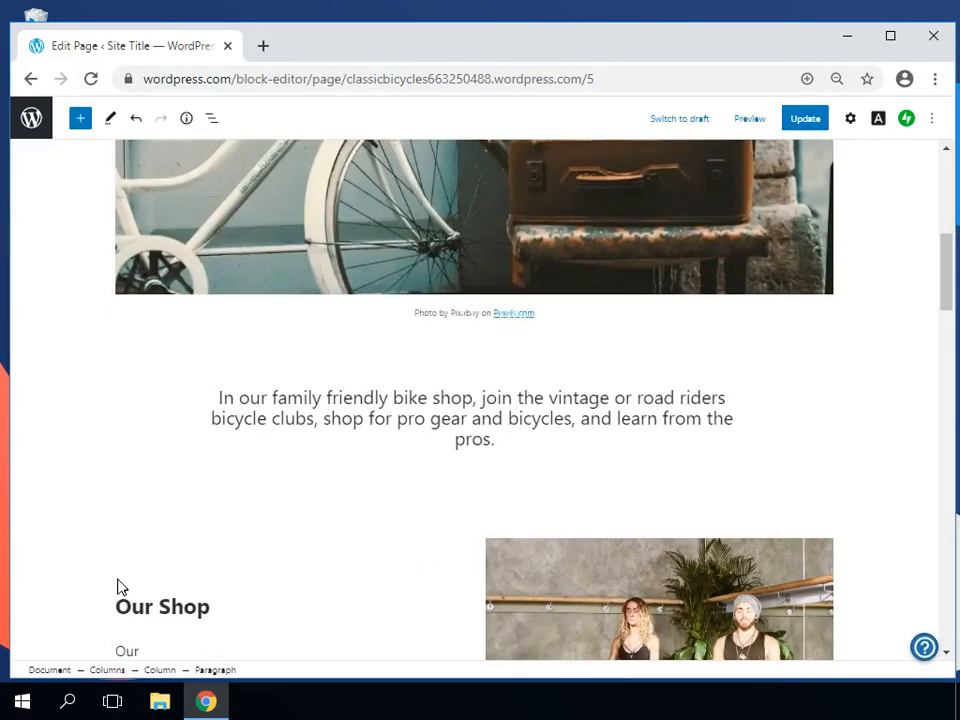
text(family)
key(BackSpace)
key(BackSpace)
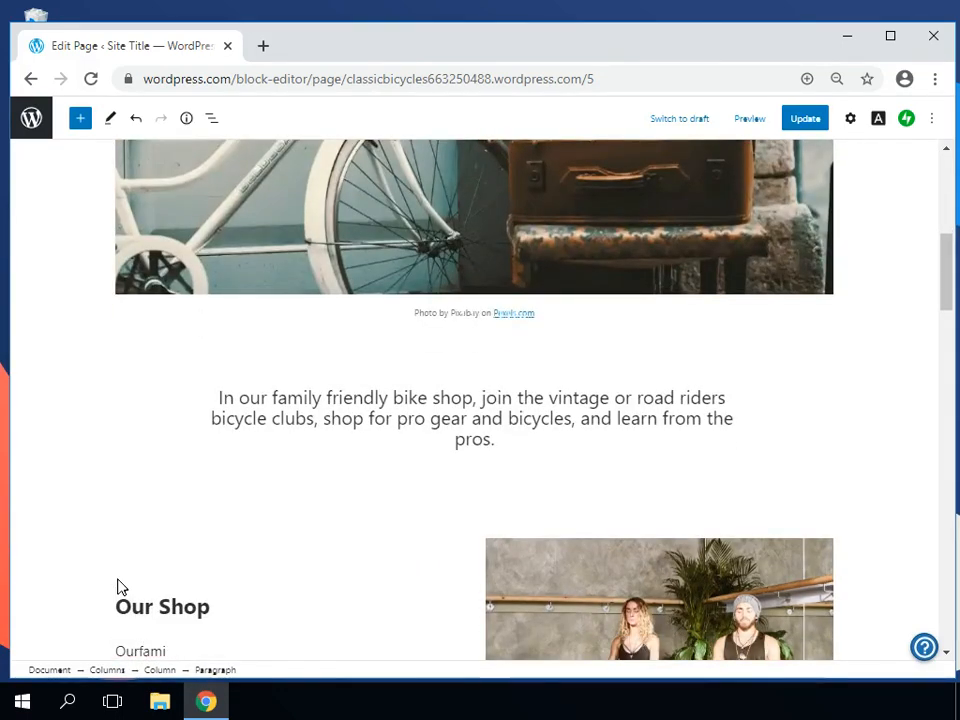
key(BackSpace)
key(BackSpace)
key(BackSpace)
key(BackSpace)
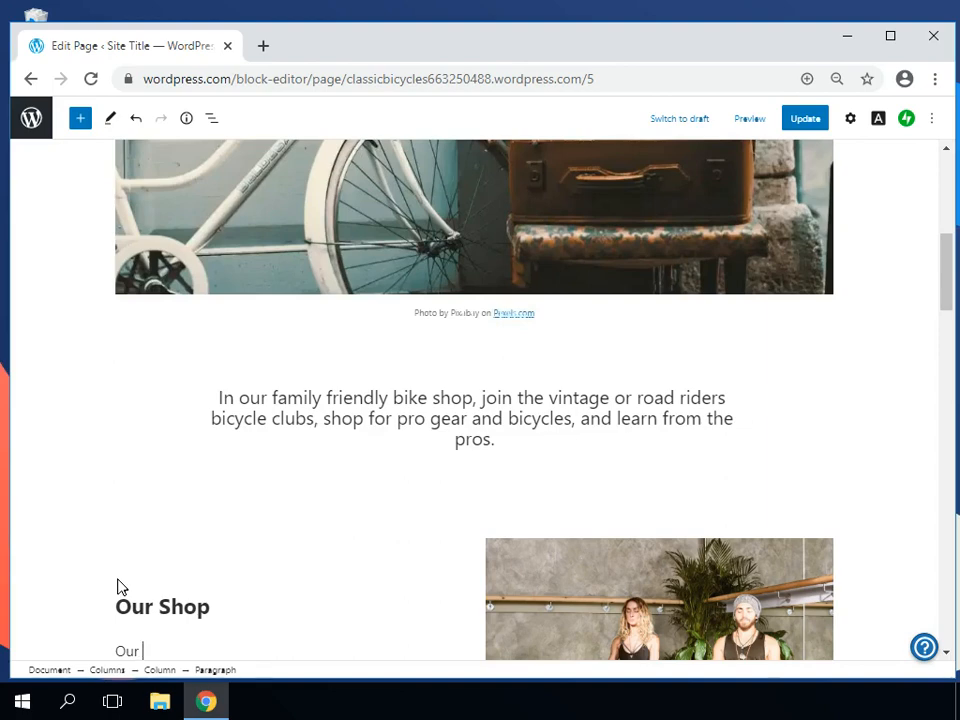
scroll(742, 414, down, 5)
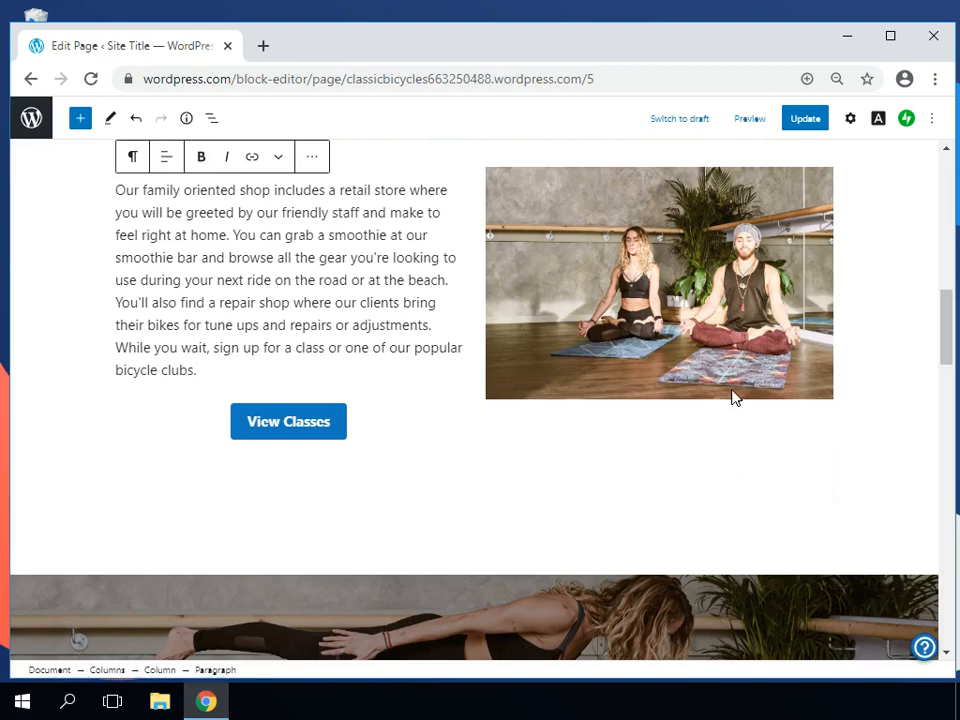
Step: Open the free photo library to replace the meditating couple image beside the "Our Shop" text
click(713, 338)
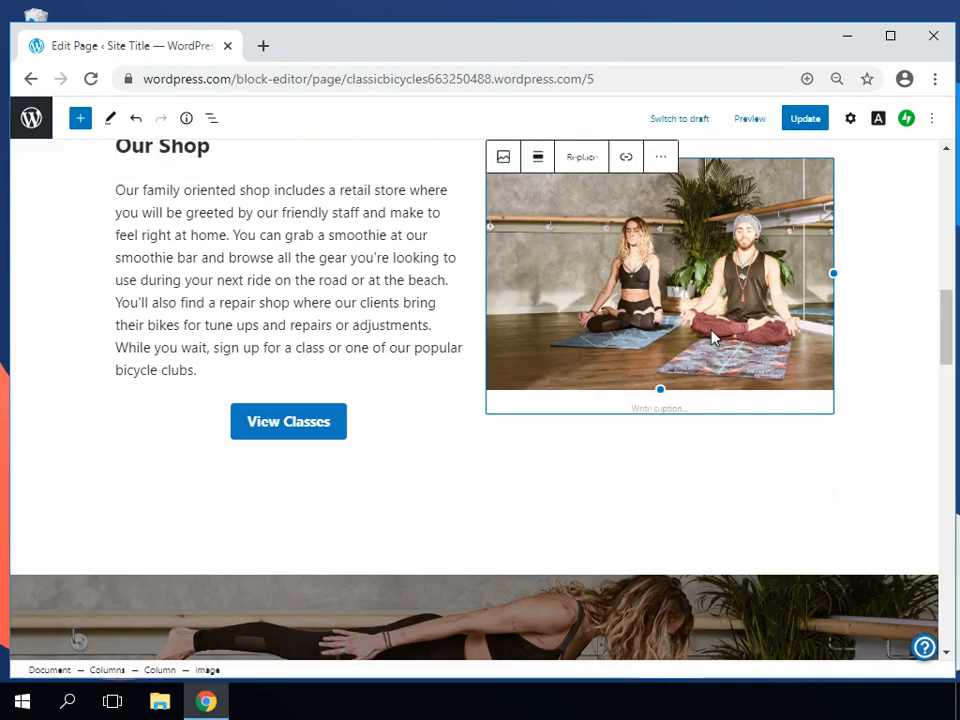
click(572, 160)
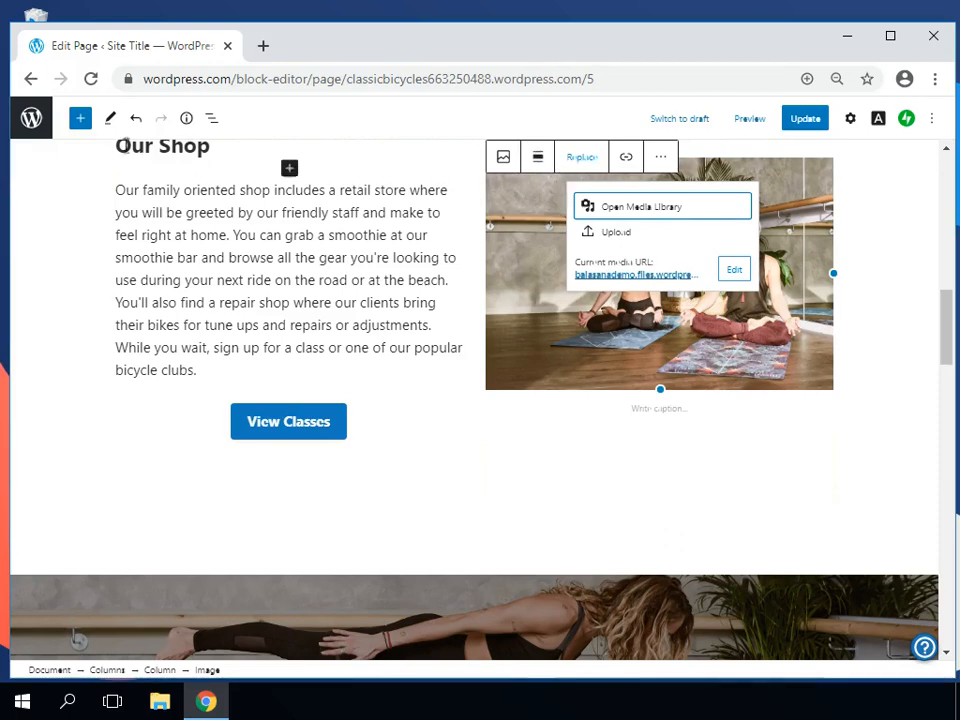
click(625, 213)
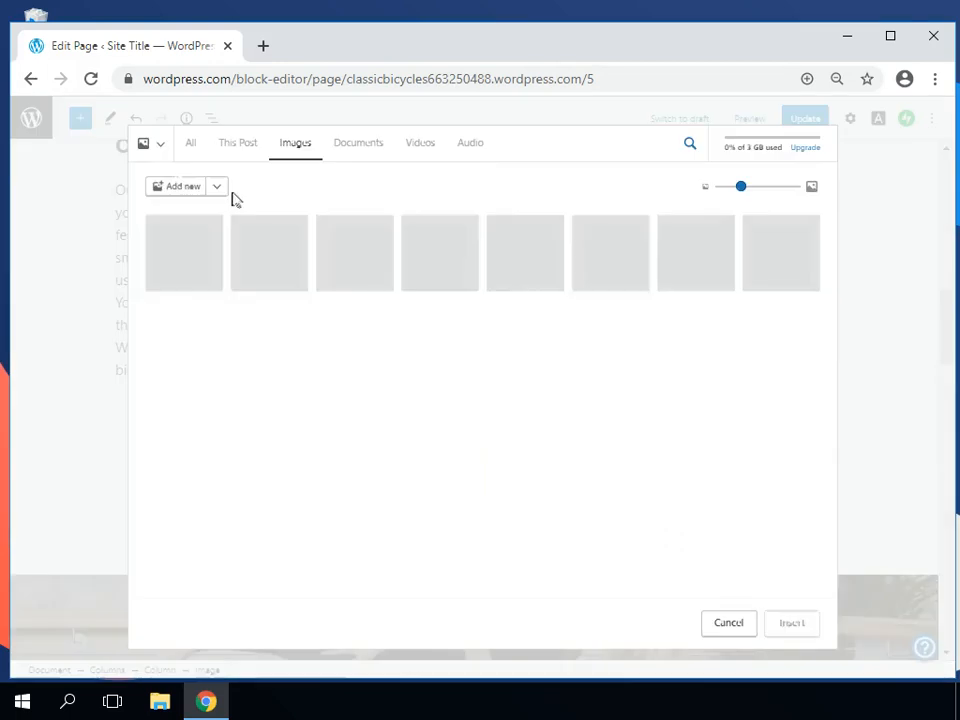
click(150, 150)
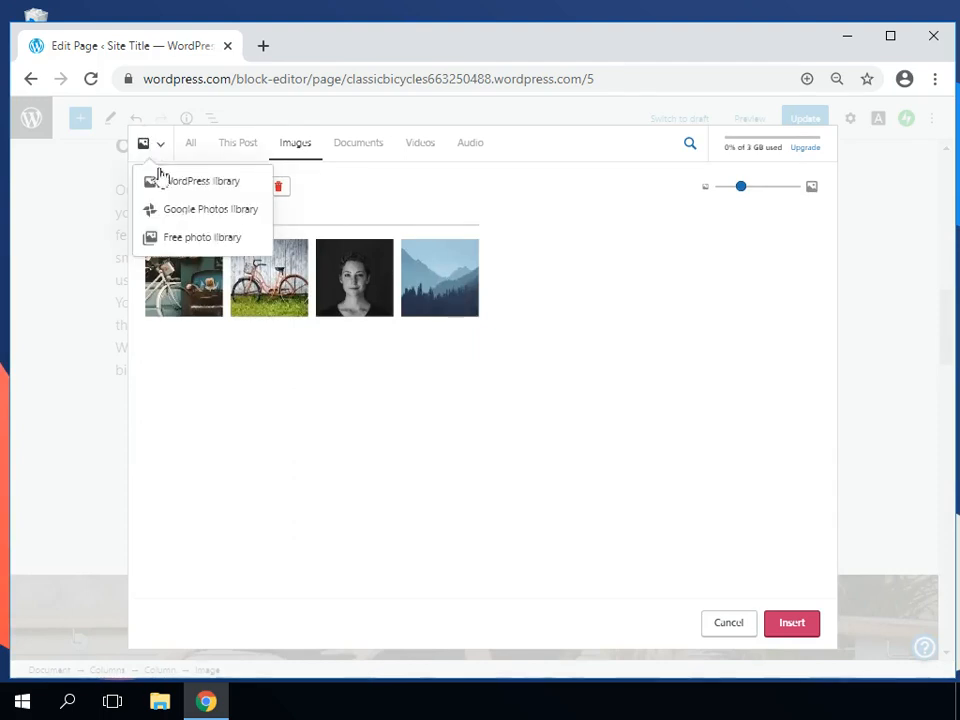
click(171, 237)
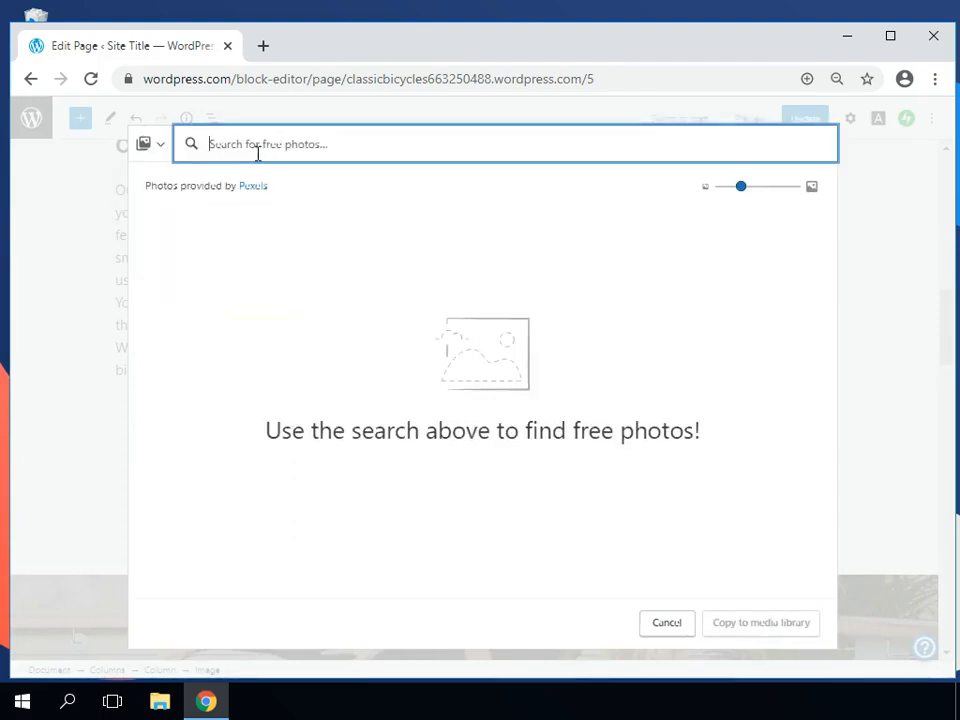
text(welcome)
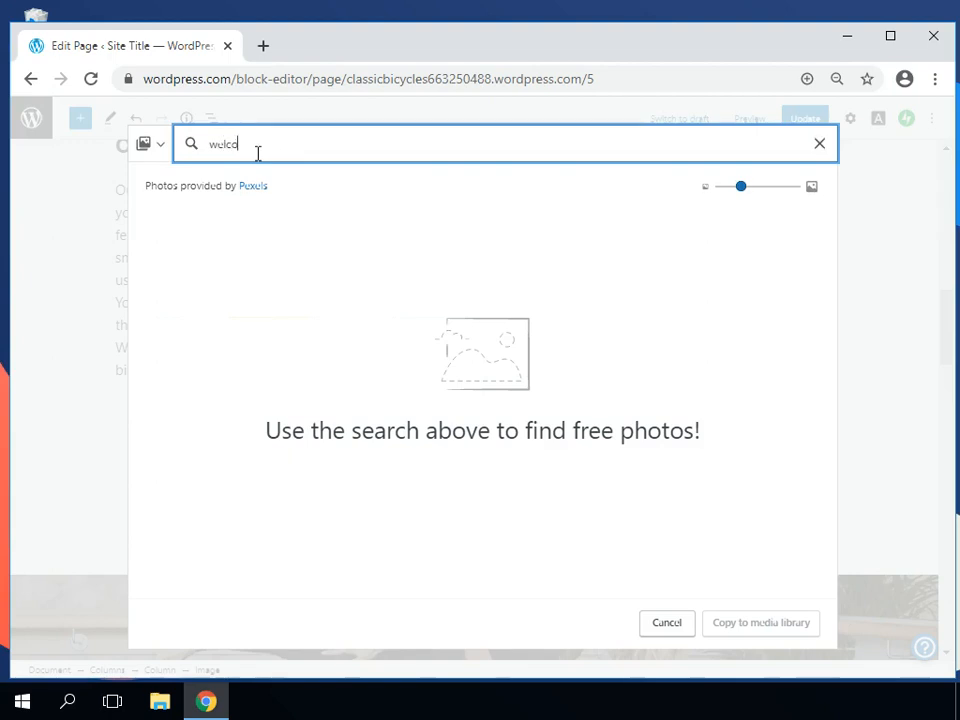
key(BackSpace)
key(BackSpace)
key(BackSpace)
key(BackSpace)
key(BackSpace)
key(BackSpace)
key(BackSpace)
Step: Search the free photos for "vintage store front", copy the "Please Come In" sign photo to the media library and insert it as the replacement
text(vin)
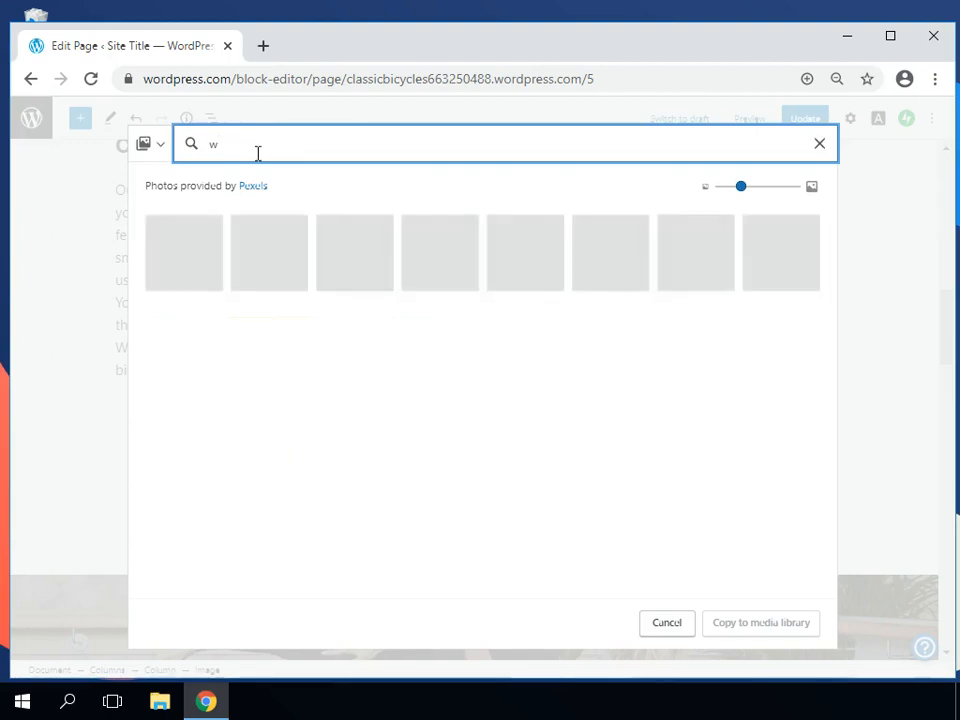
text(tage store front)
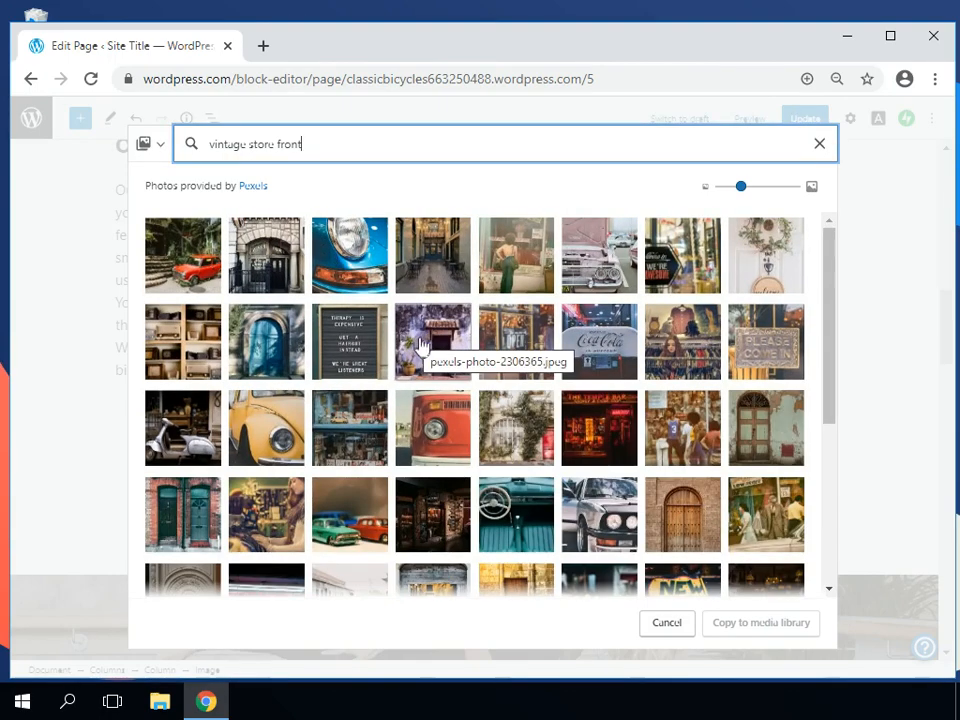
click(757, 358)
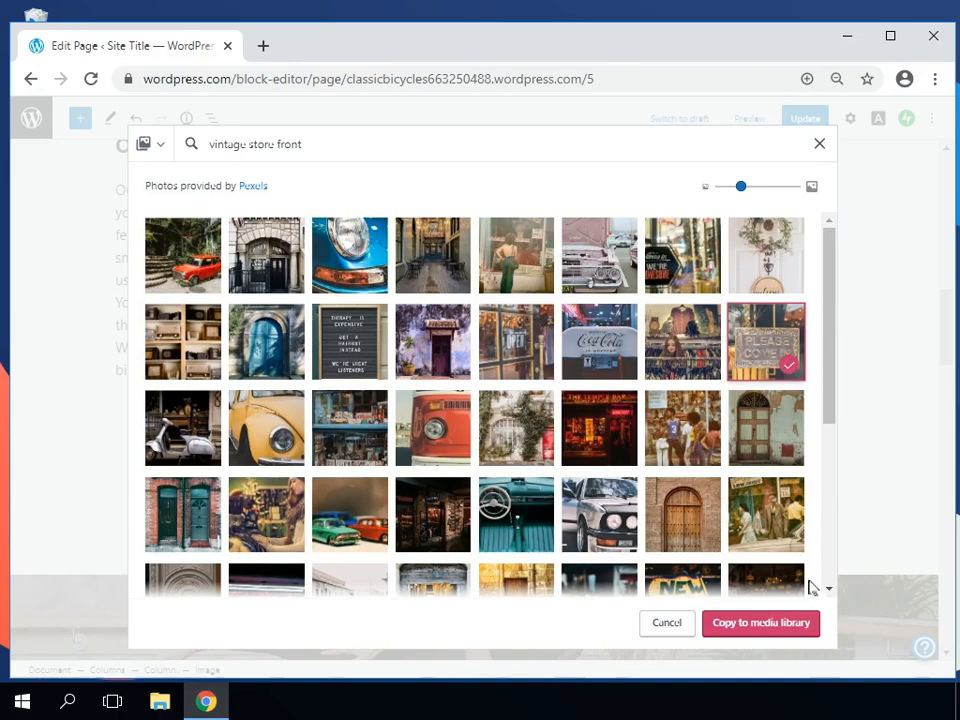
click(745, 630)
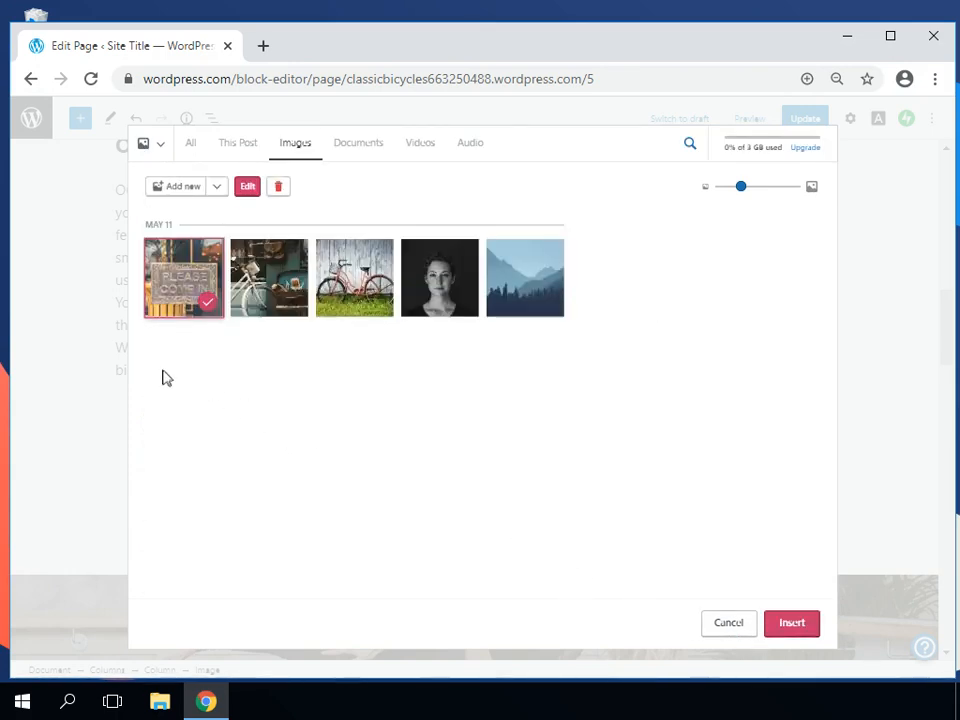
click(797, 624)
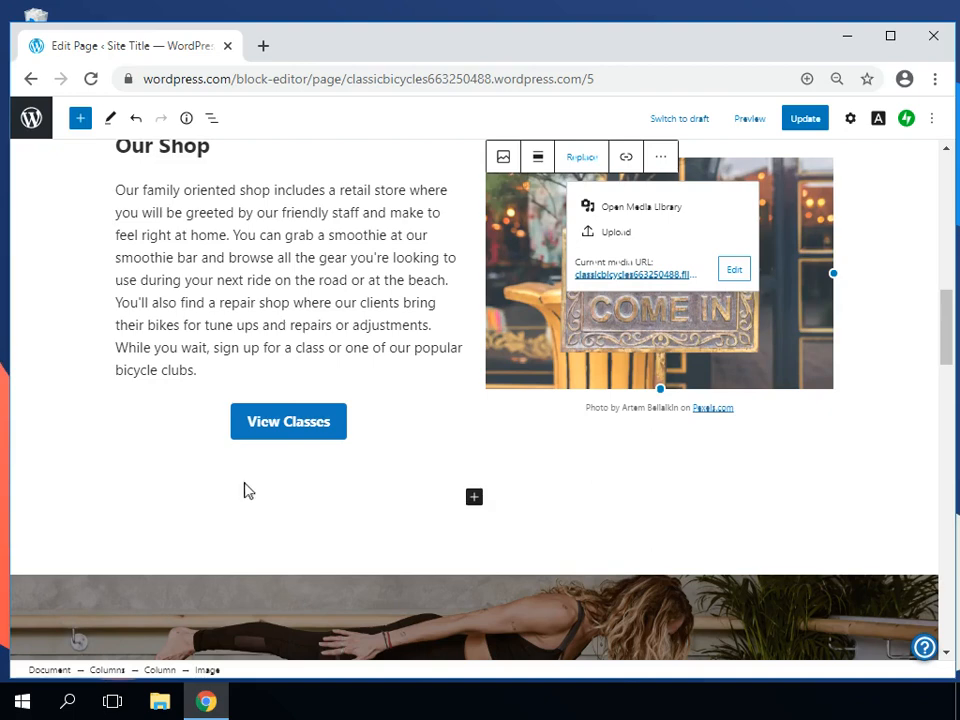
Step: Change the "View Classes" button text to "Visit our Shop"
click(263, 424)
double_click(302, 426)
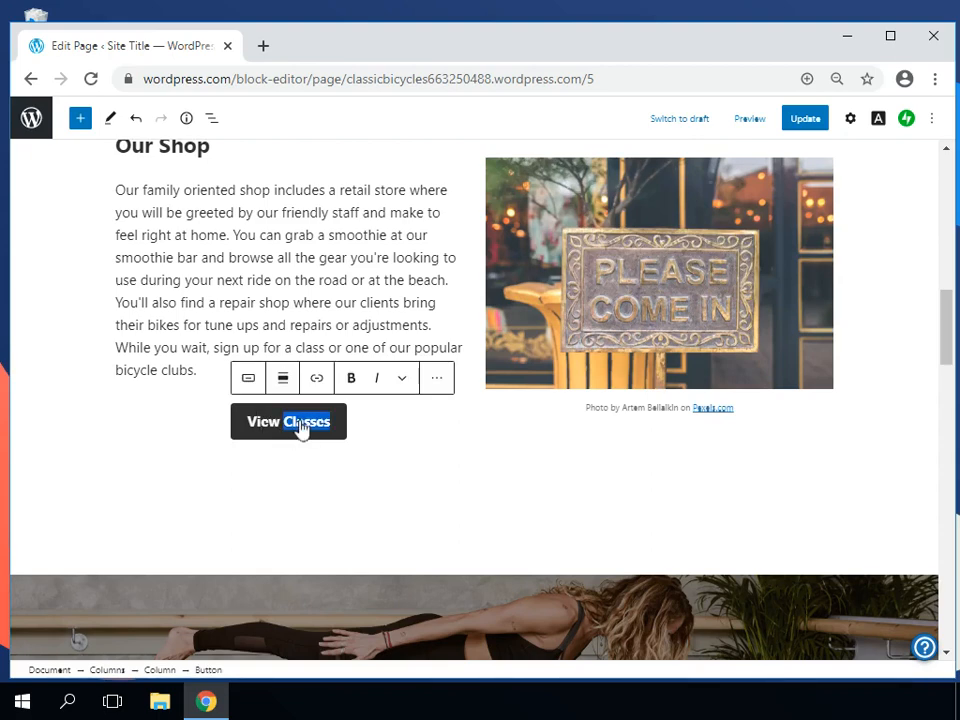
click(301, 426)
double_click(301, 426)
key(BackSpace)
key(BackSpace)
key(BackSpace)
key(BackSpace)
key(BackSpace)
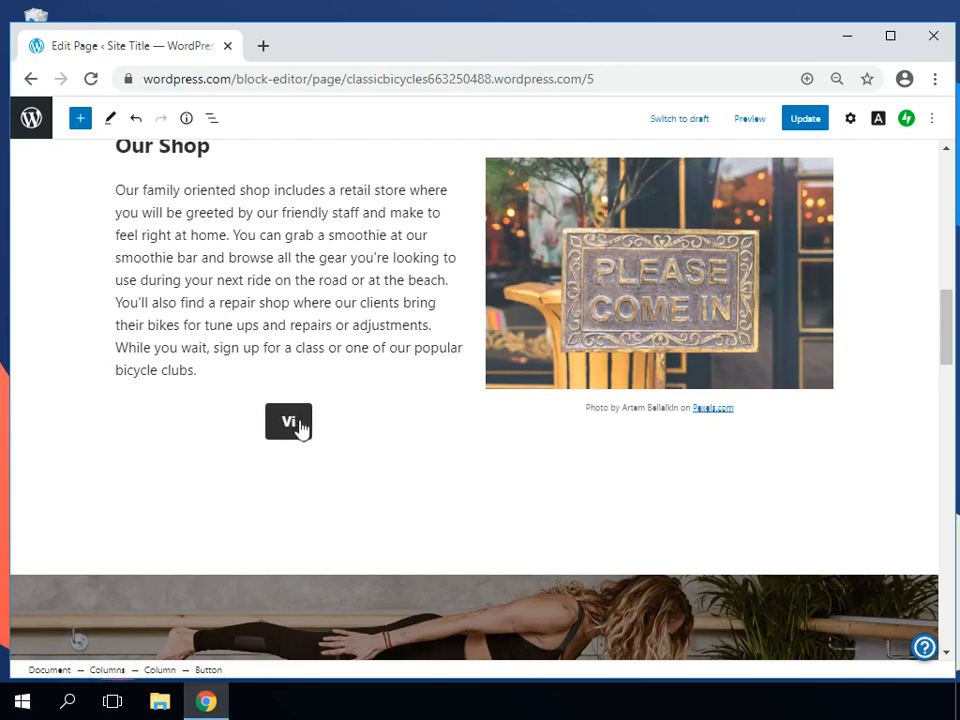
text(isit our )
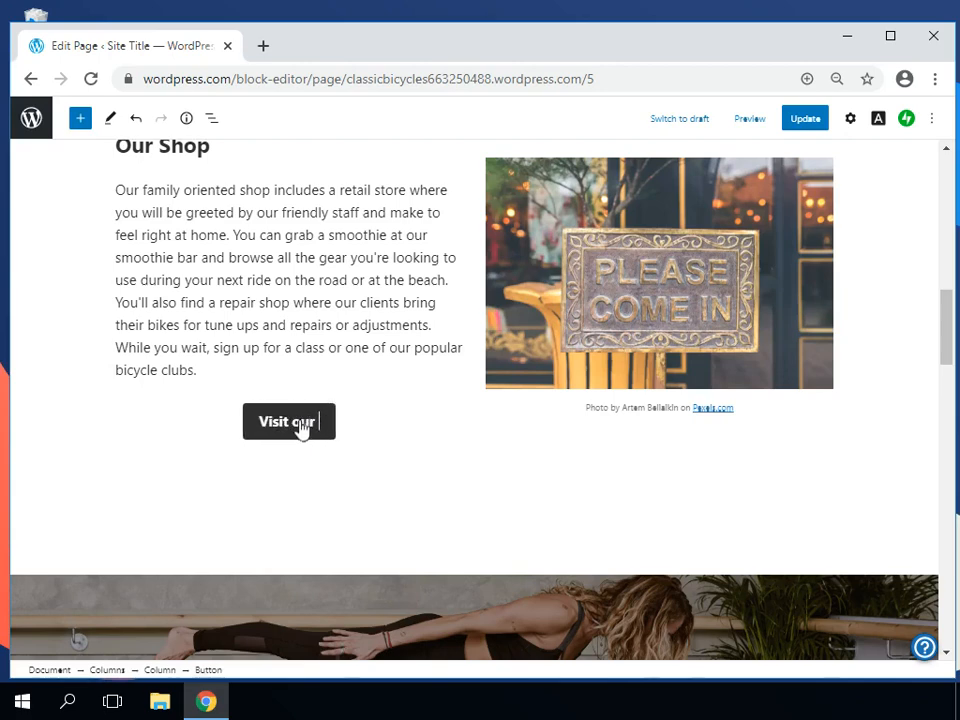
text(Shop)
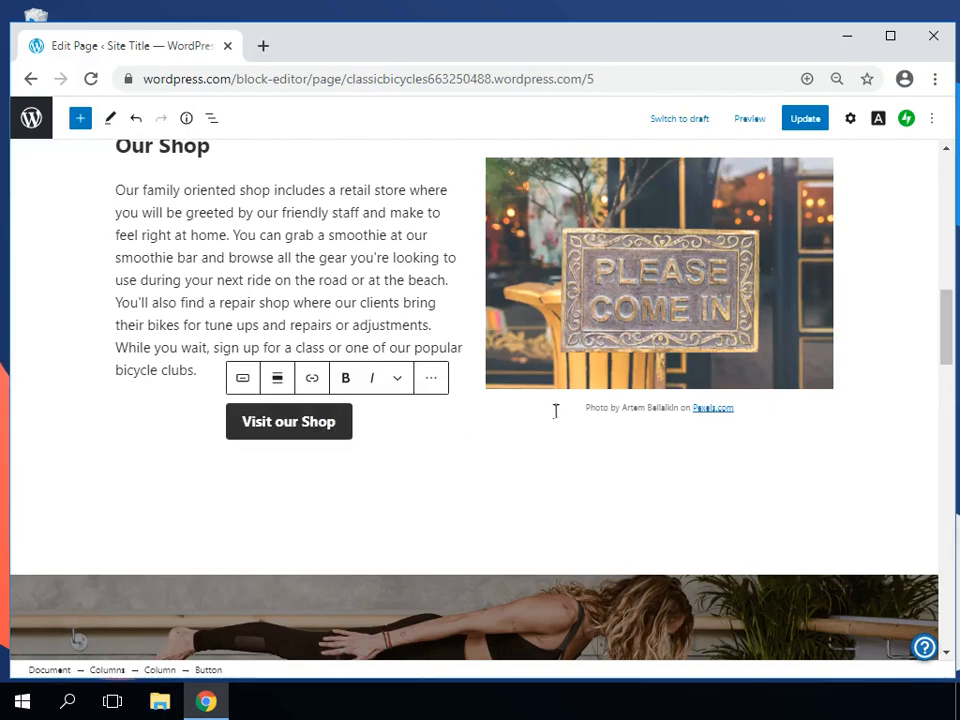
Step: Set the "Visit our Shop" button's background color to solid black in its block color settings
click(851, 122)
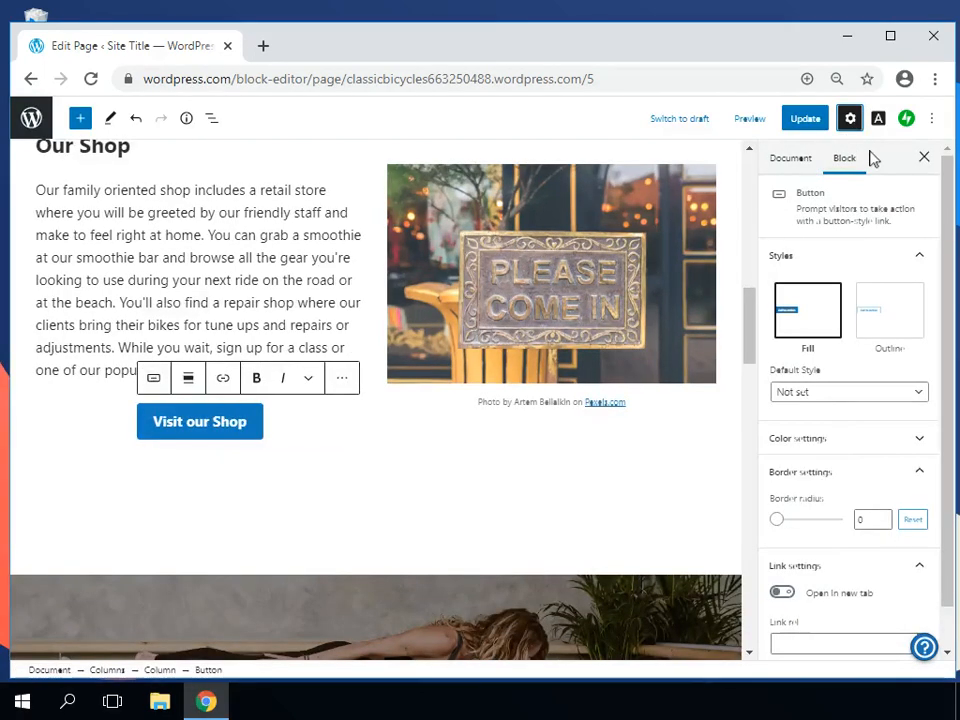
scroll(838, 436, down, 1)
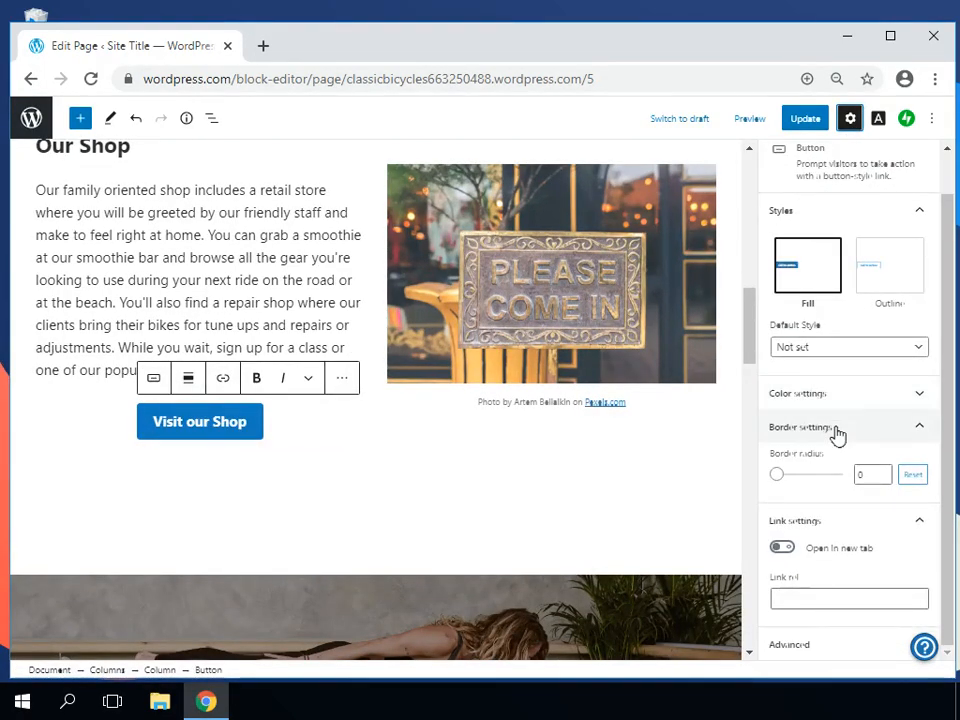
click(828, 394)
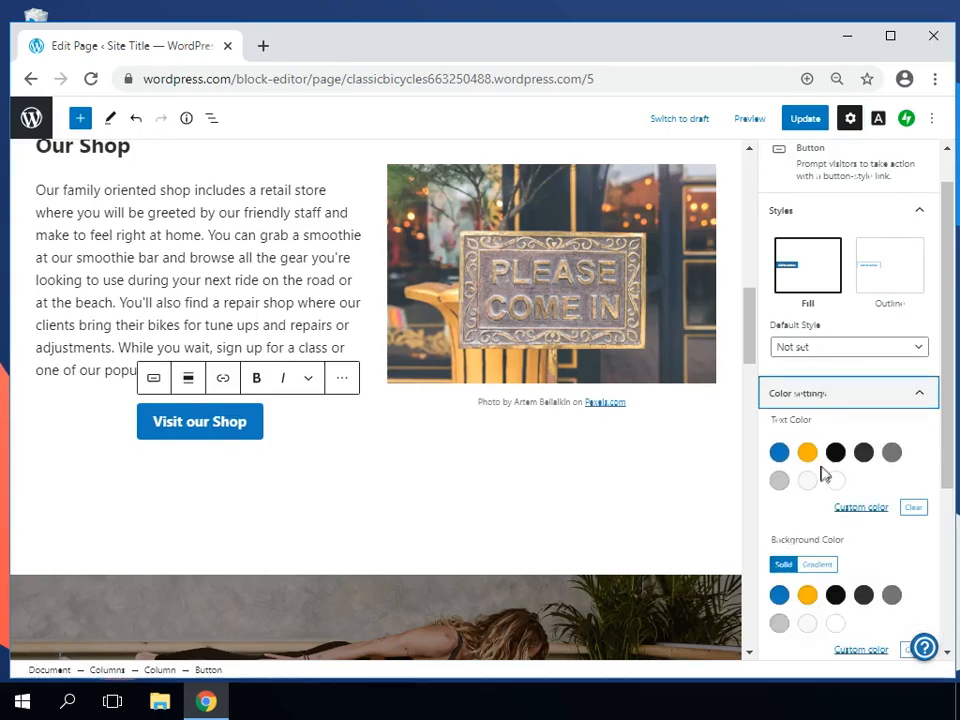
click(836, 606)
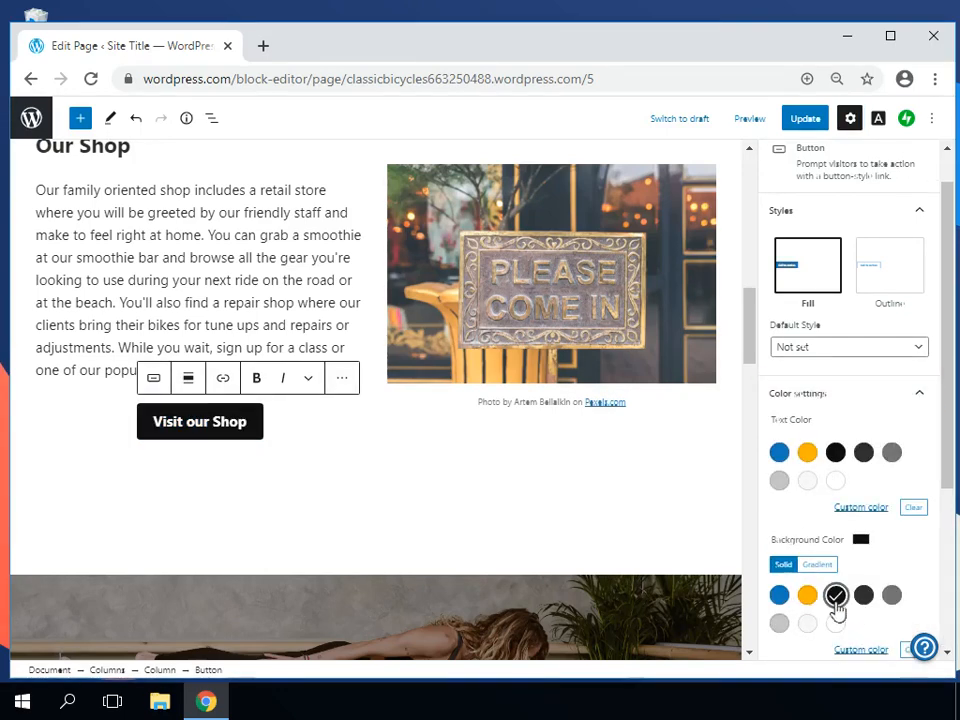